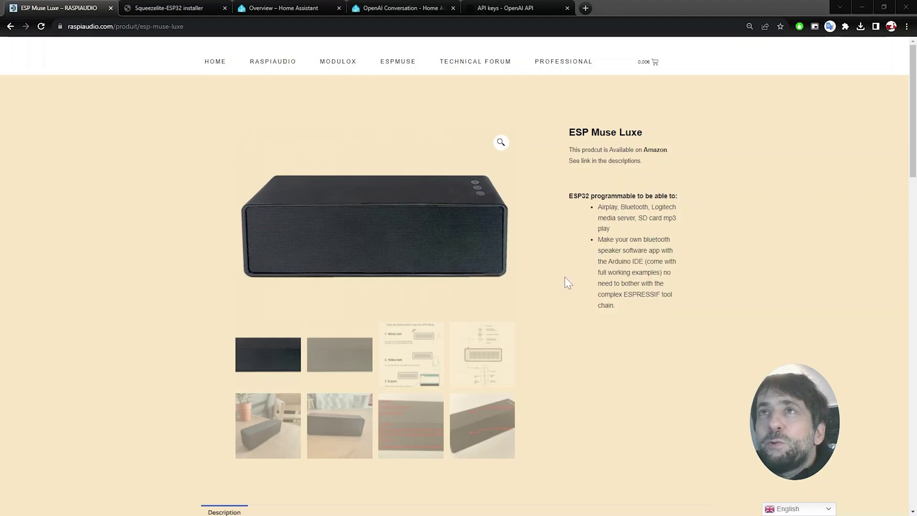
- Switch from the ESP Muse Luxe product page to the Home Assistant overview dashboard tab
click(280, 7)
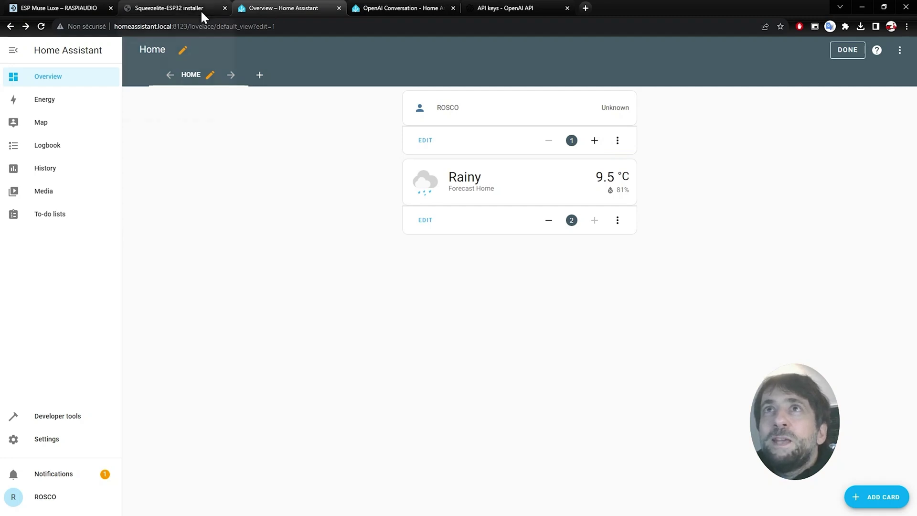
- Show the Squeezelite-ESP32 installer with Luxe and Home Assistant selected, scrolled down to CONNECT
mouse_move(201, 11)
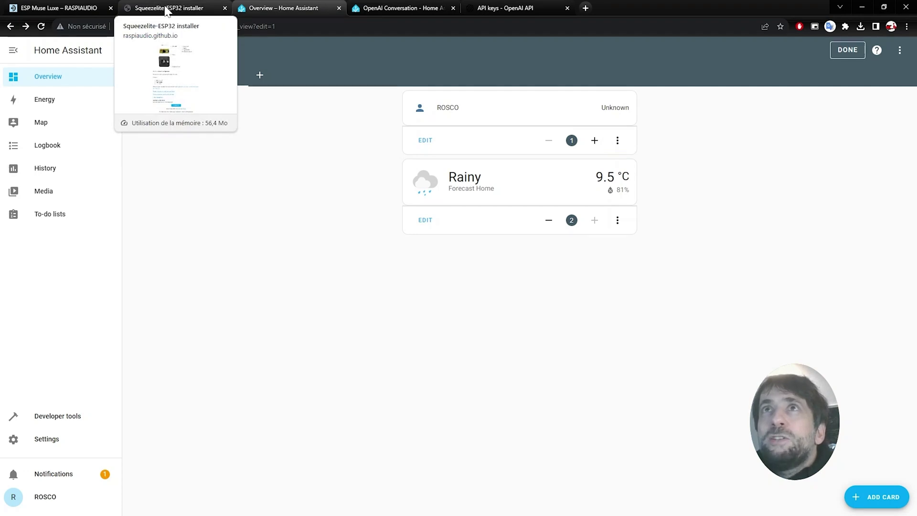
click(166, 8)
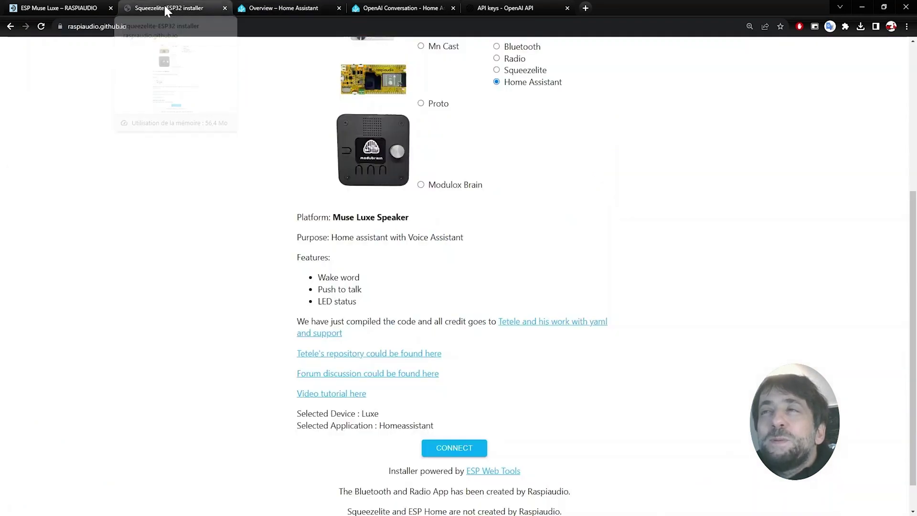
click(72, 7)
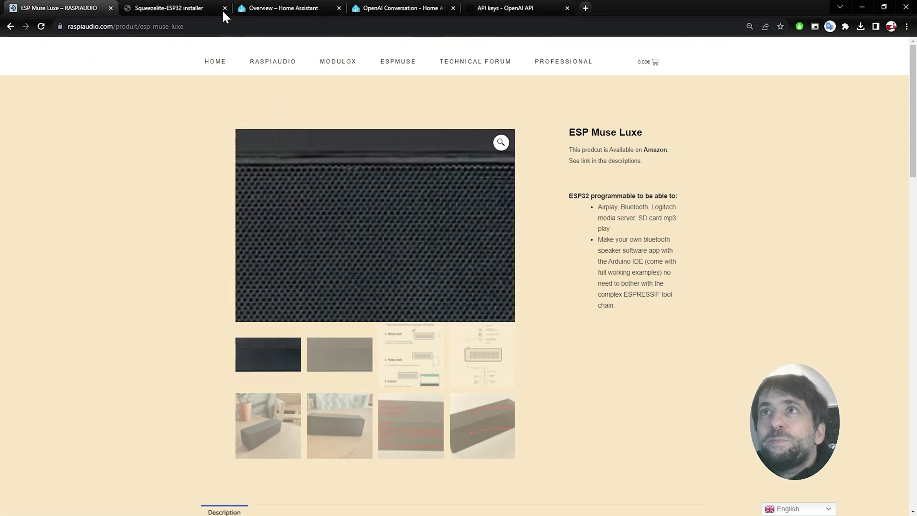
click(196, 7)
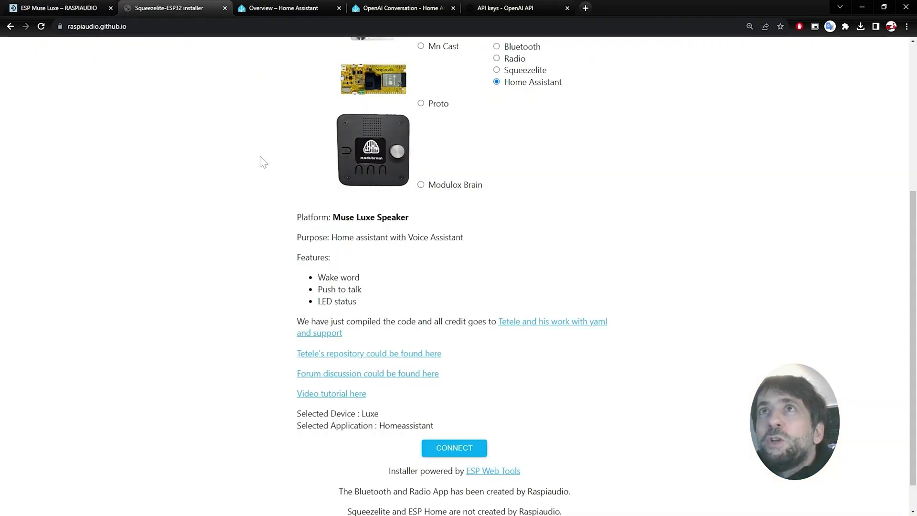
scroll(262, 160, up, 4)
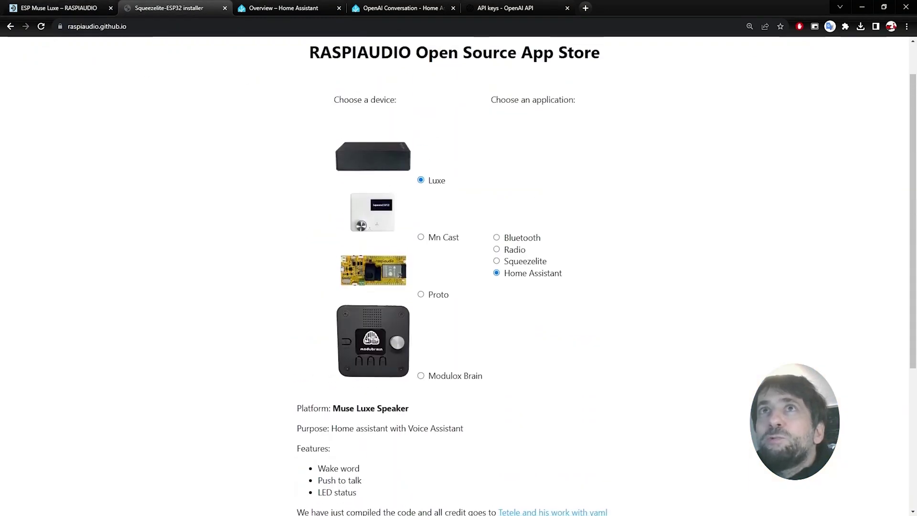
click(139, 27)
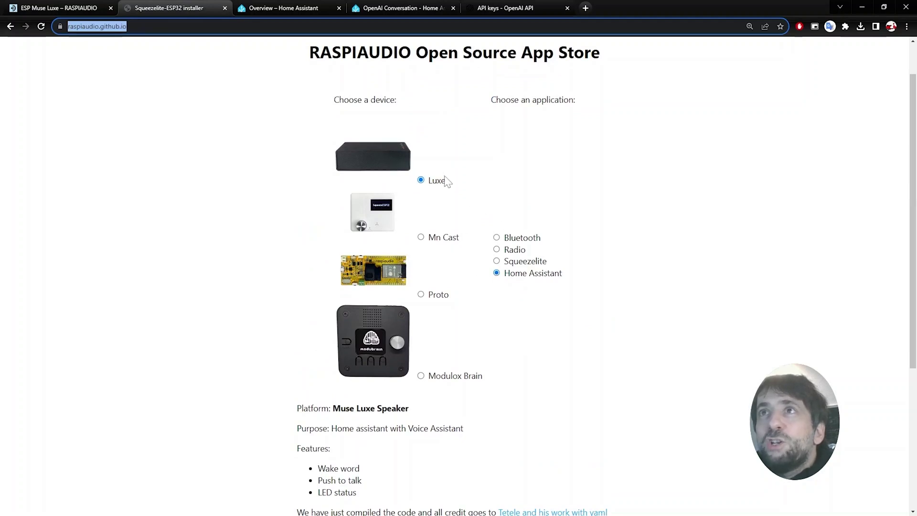
click(420, 181)
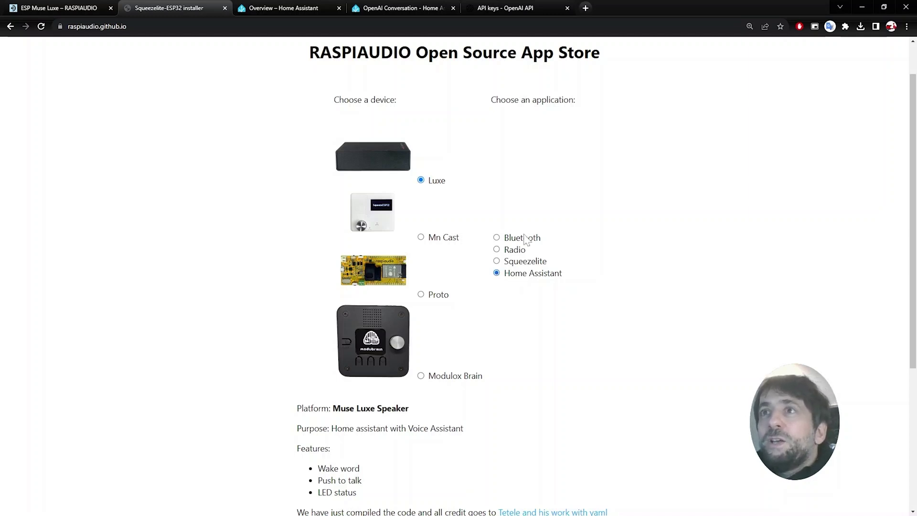
scroll(565, 254, down, 5)
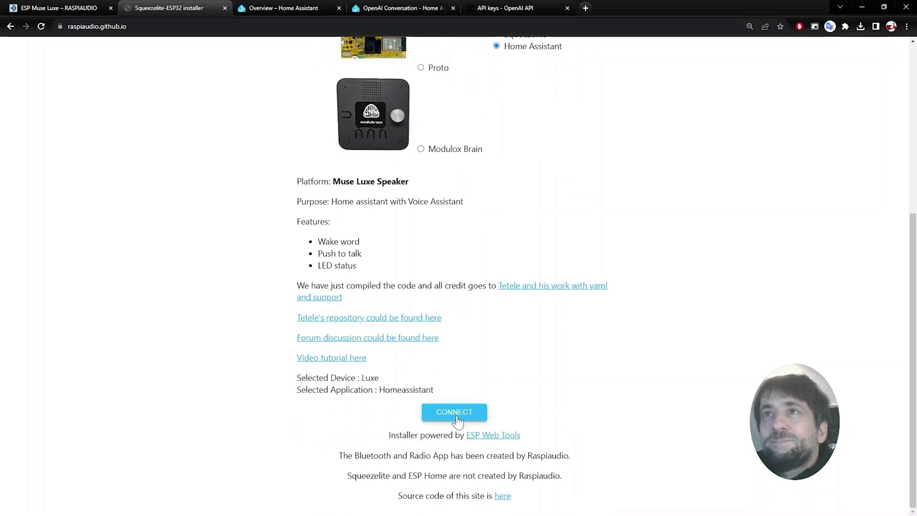
- Connect via CP2104 USB to UART Bridge (COM20) and install ESPHome for Muse Luxe, erasing the device
click(454, 413)
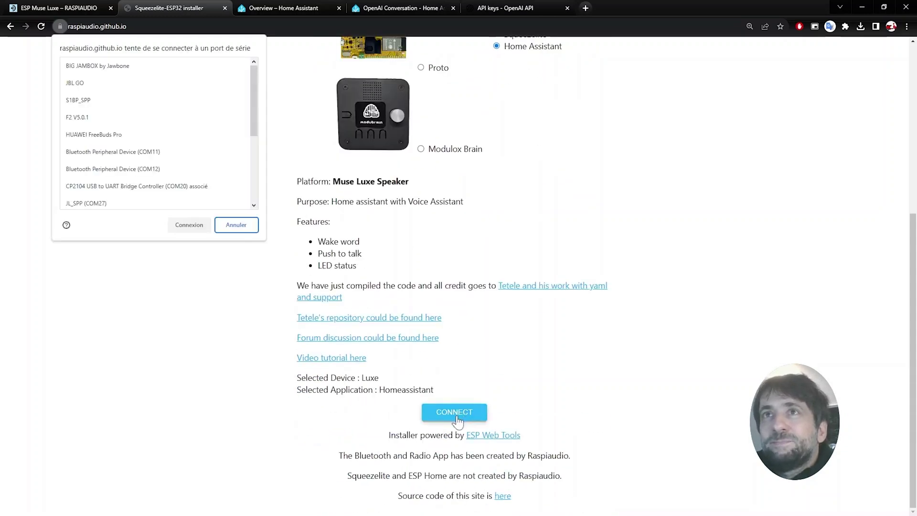
click(87, 190)
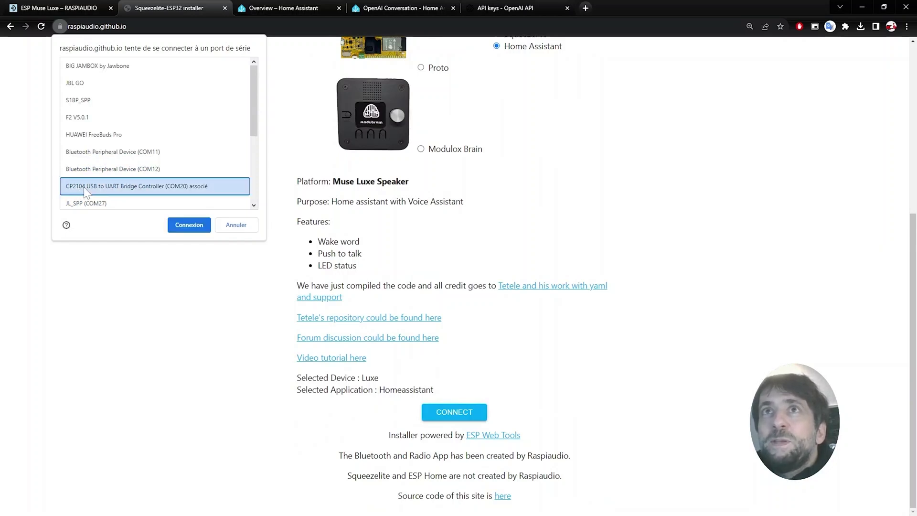
click(193, 226)
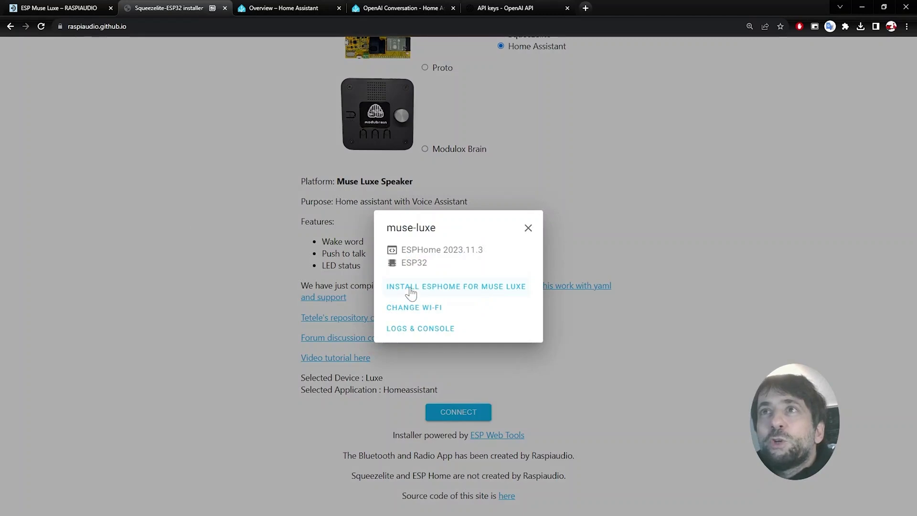
click(501, 292)
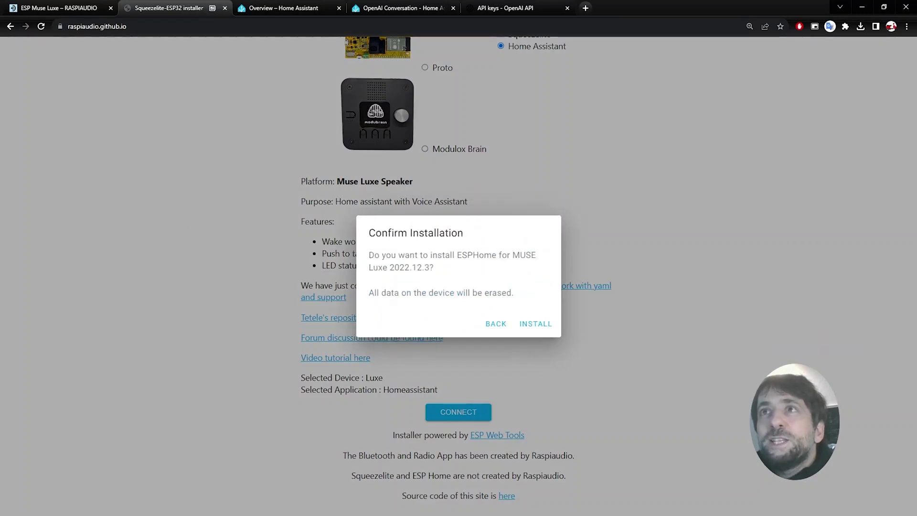
click(535, 325)
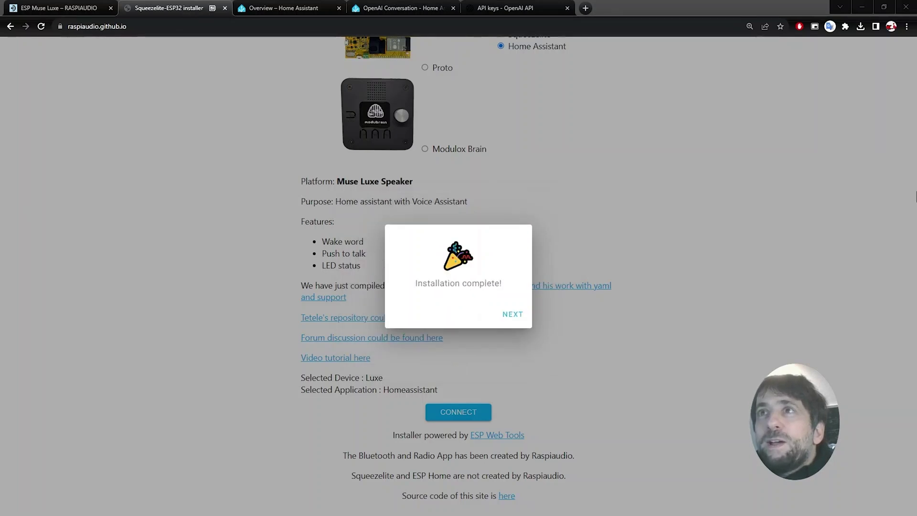
- Connect the Luxe speaker to the ROSCO Wi-Fi network by entering its password
click(515, 320)
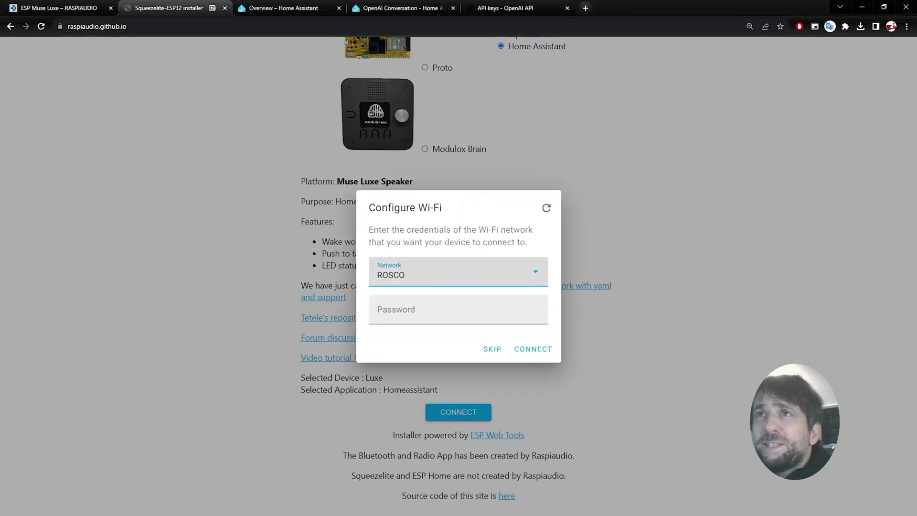
click(438, 280)
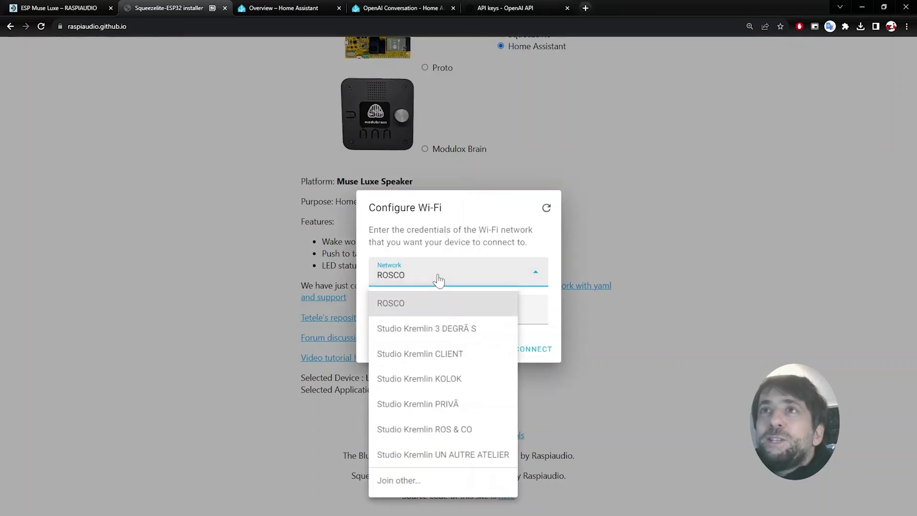
click(436, 301)
click(436, 309)
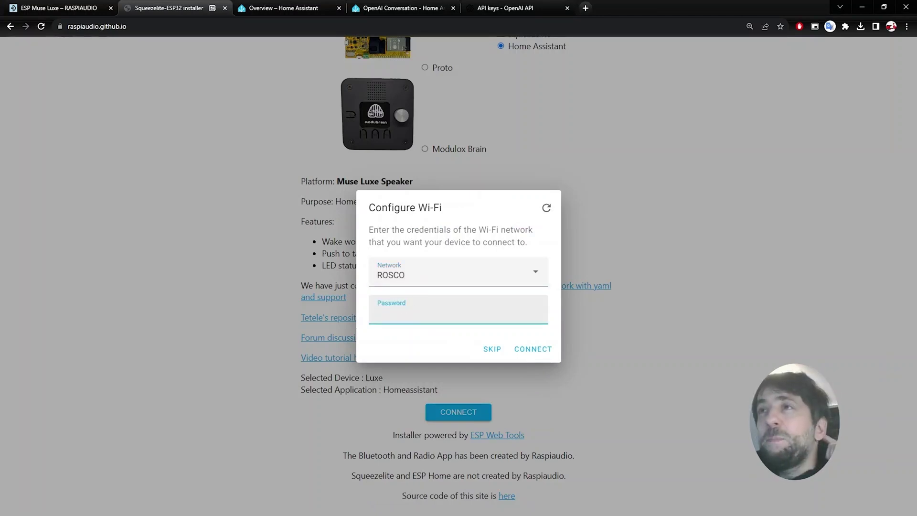
text(•)
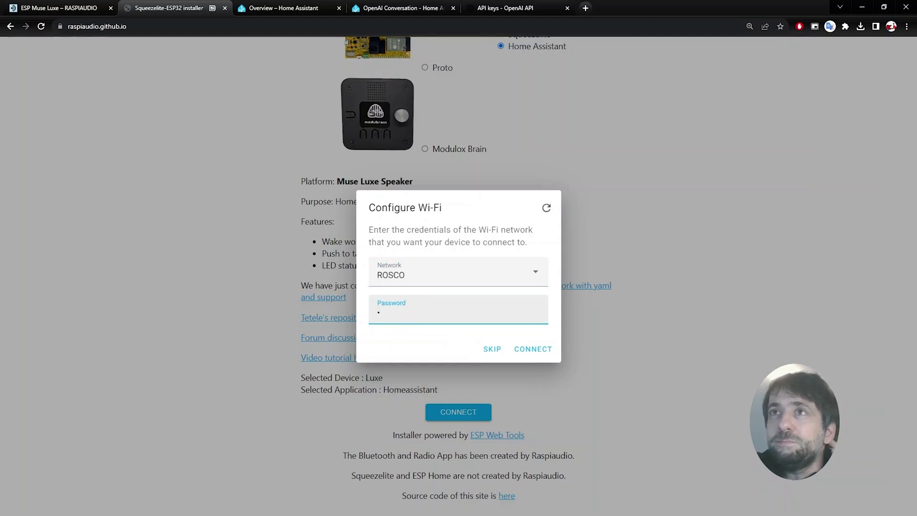
text(•••••)
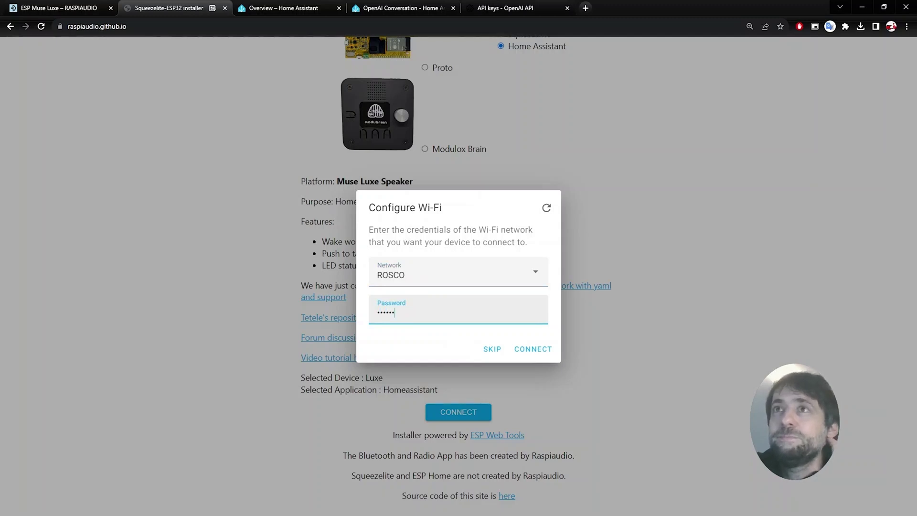
text(•••)
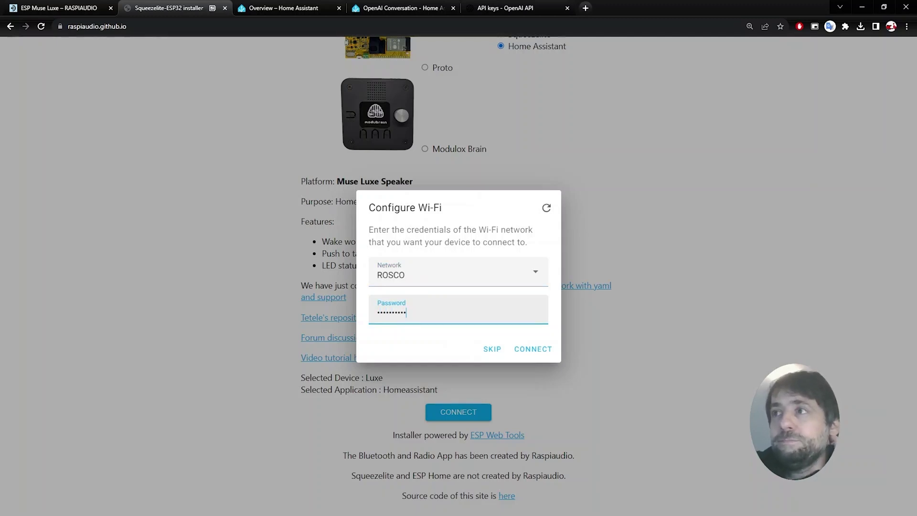
text(•••••)
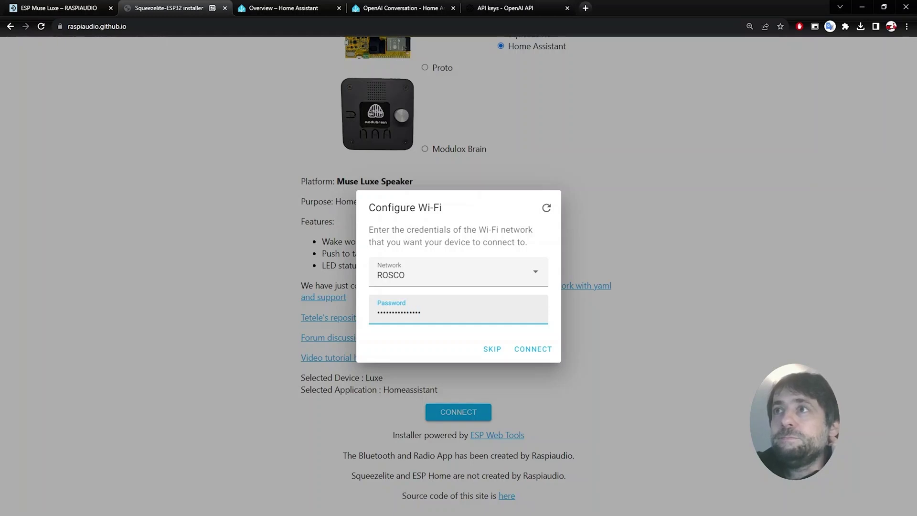
click(542, 353)
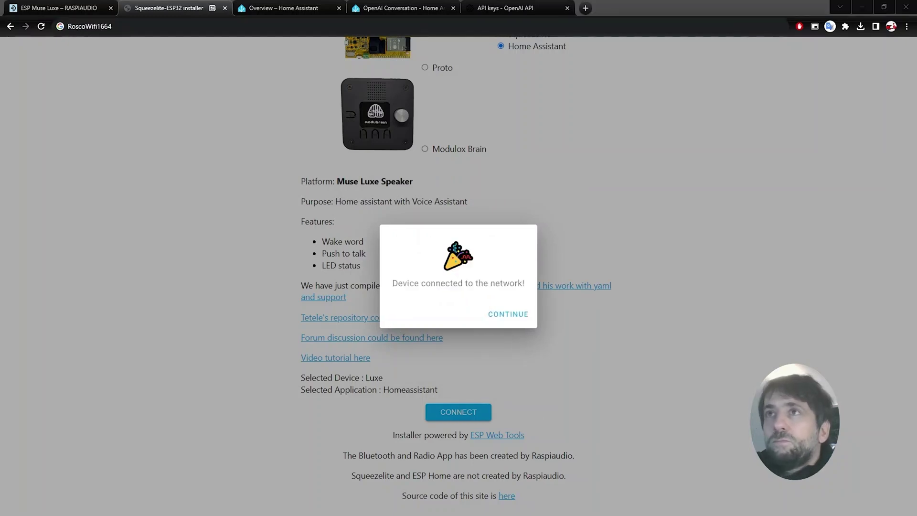
click(509, 315)
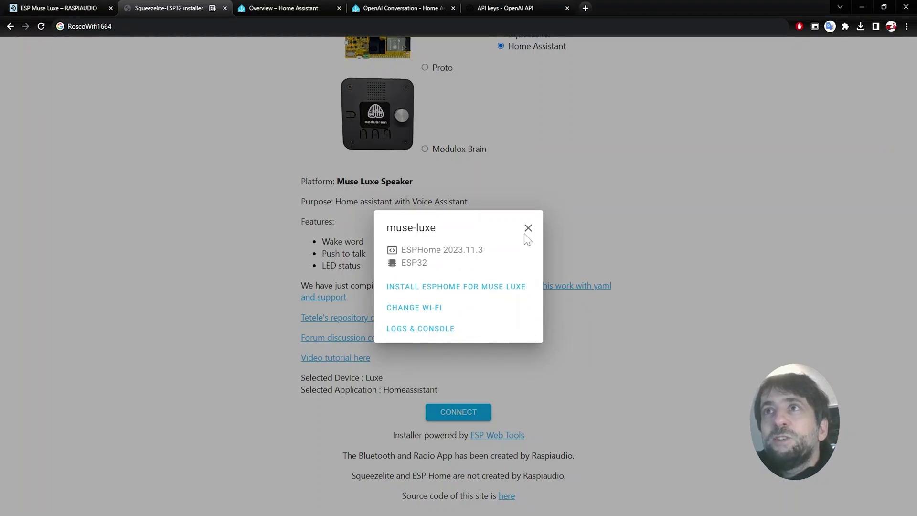
- In Devices & services, add the discovered RaspiAudio Muse Luxe as an ESPHome node in the Bedroom area
click(276, 7)
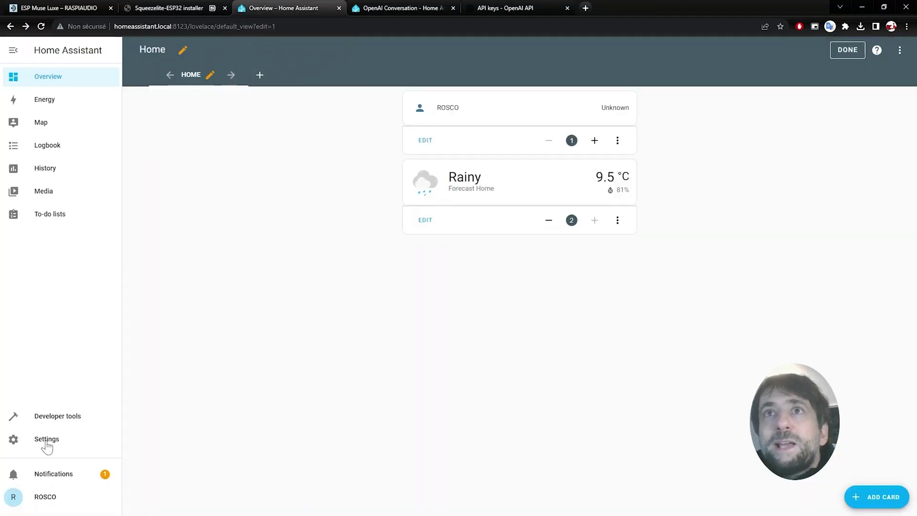
click(47, 444)
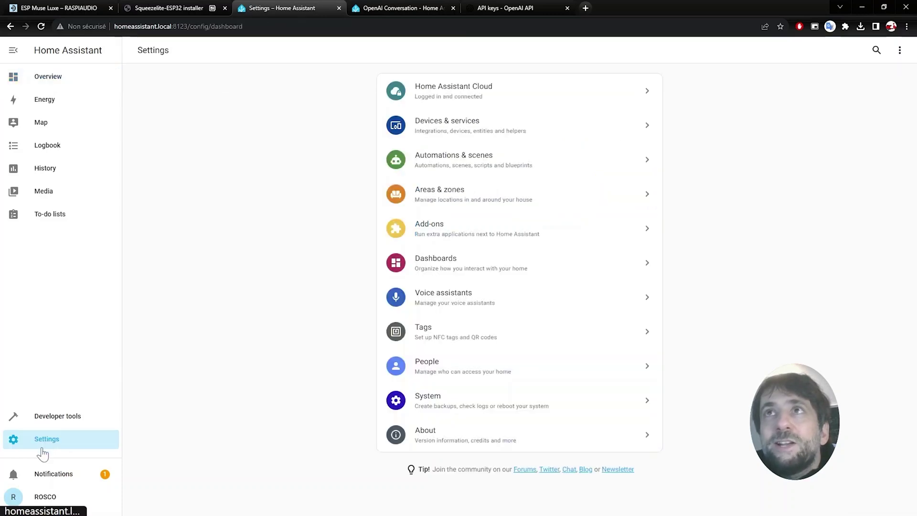
click(433, 131)
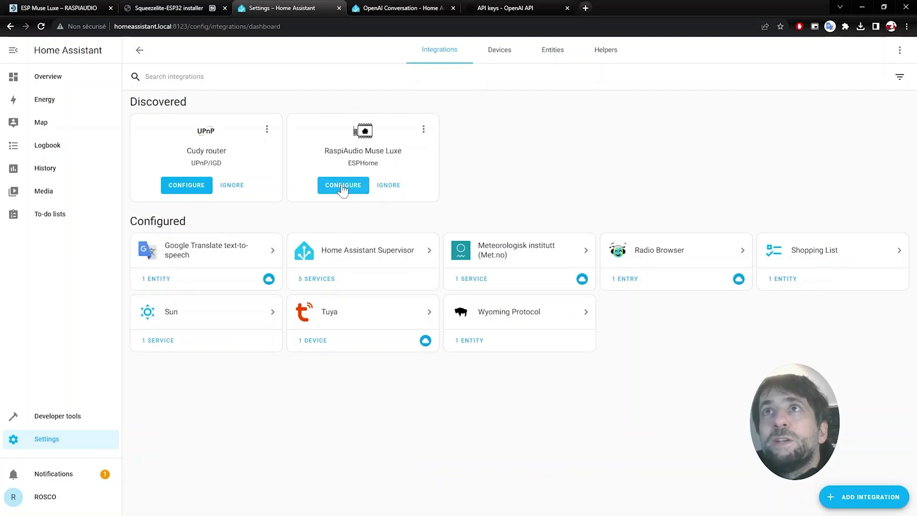
click(342, 187)
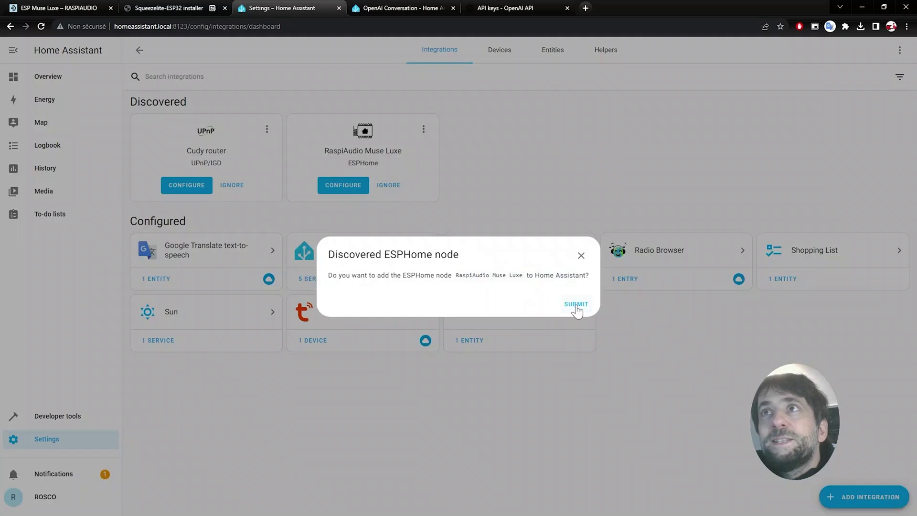
click(576, 306)
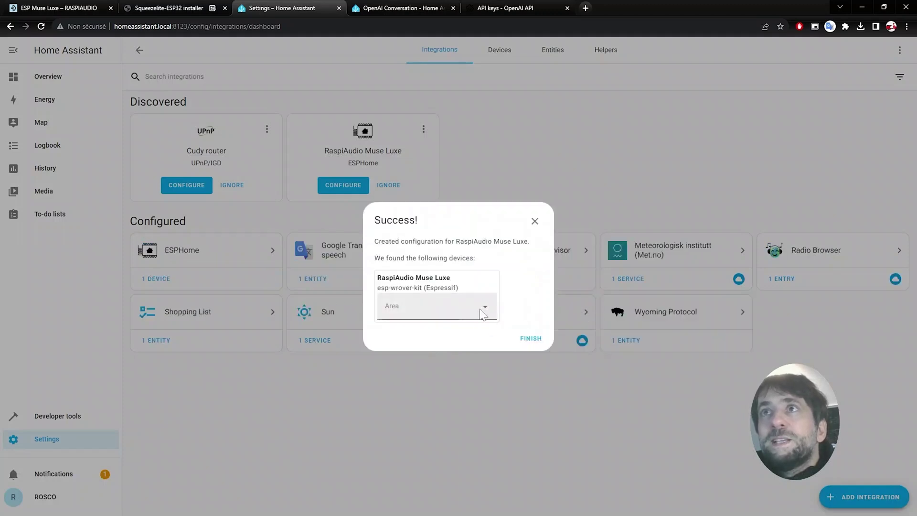
click(483, 310)
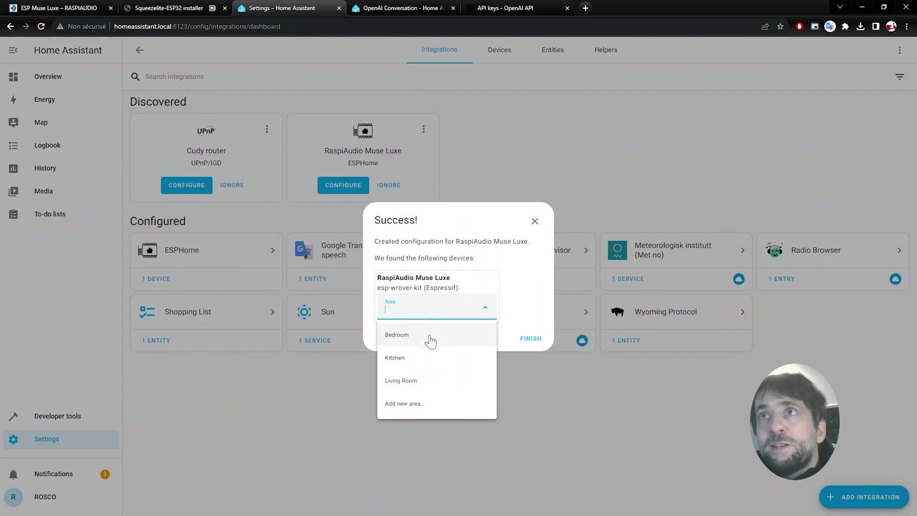
click(430, 338)
click(533, 342)
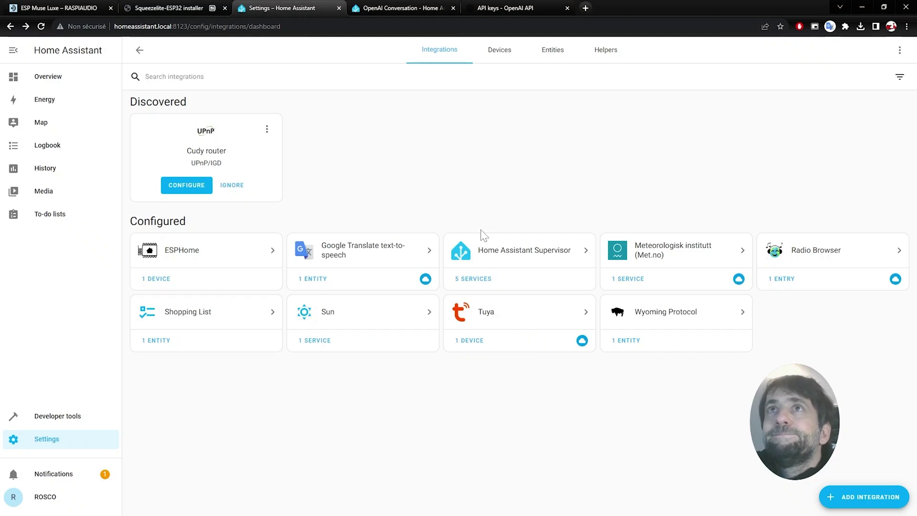
- Add the Muse Luxe's Assist in progress sensor card to the dashboard, then bring up the OpenAI Conversation docs
click(496, 56)
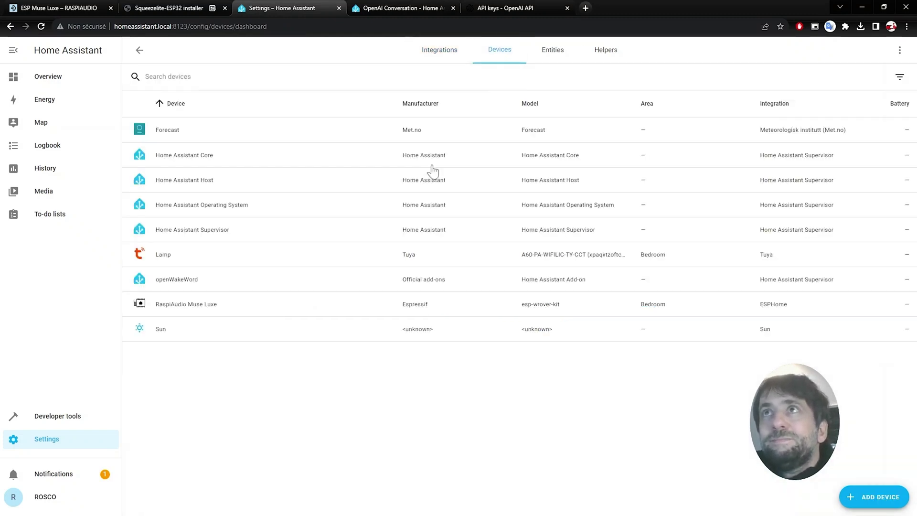
click(268, 313)
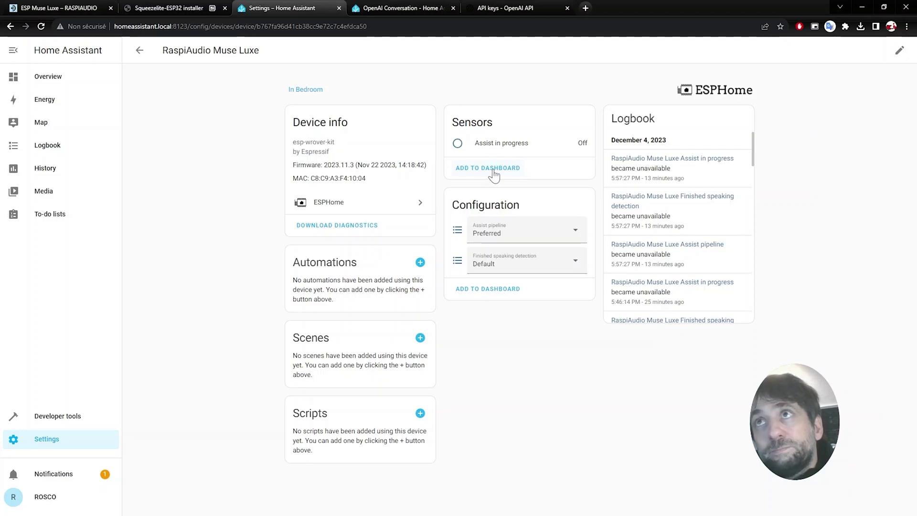
click(494, 175)
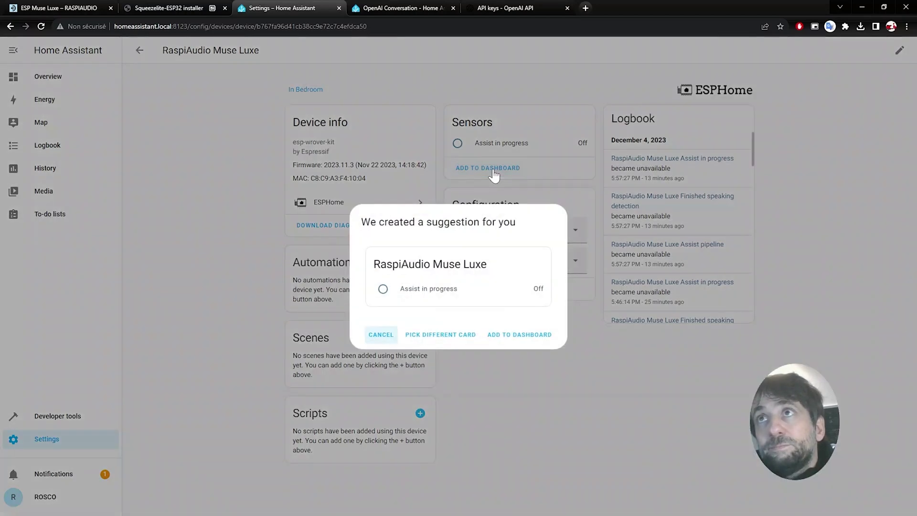
click(536, 342)
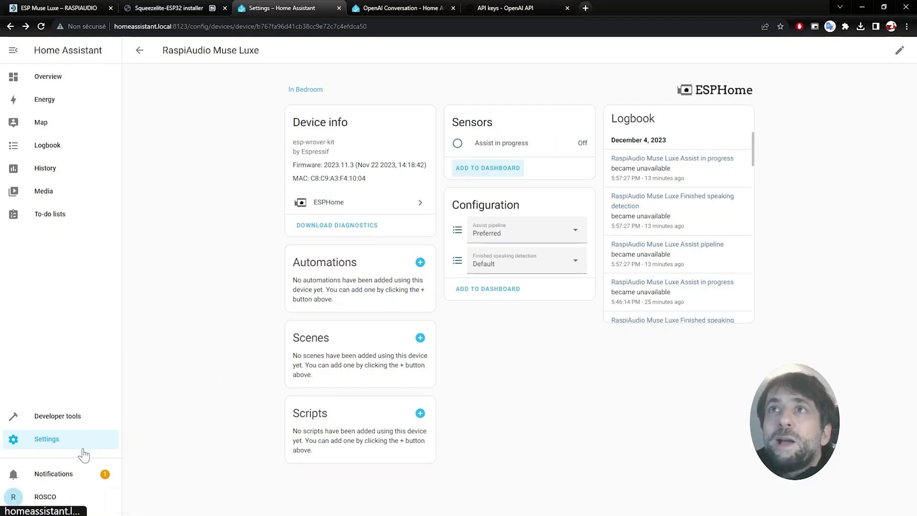
click(407, 7)
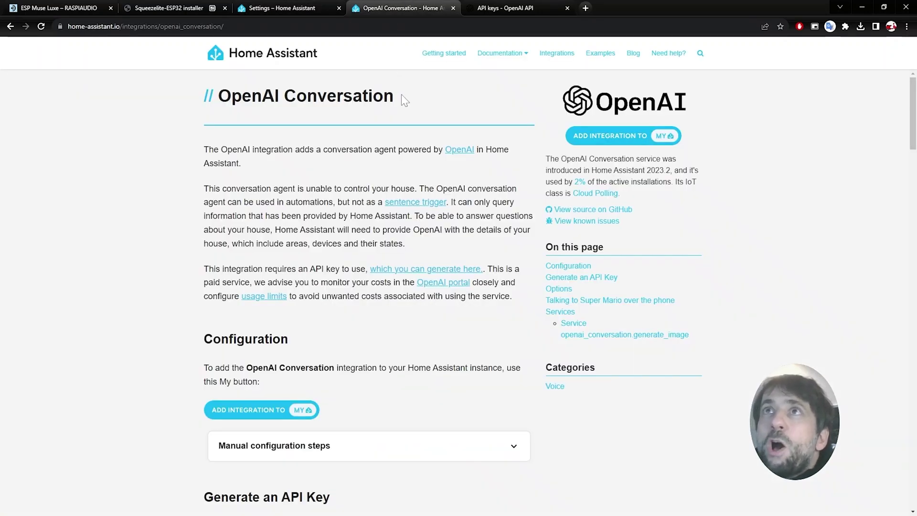
- Follow the docs' add-integration link to open OpenAI Conversation setup in Home Assistant
drag(404, 98, 231, 97)
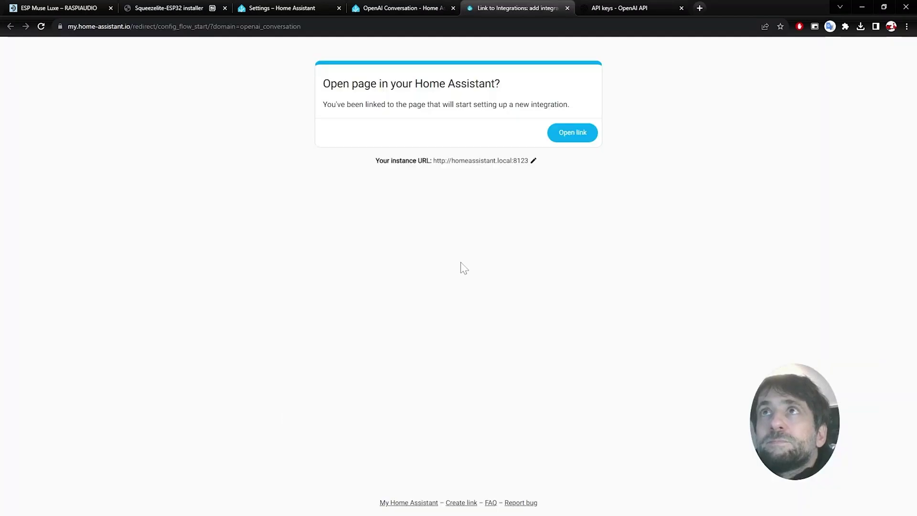
click(576, 136)
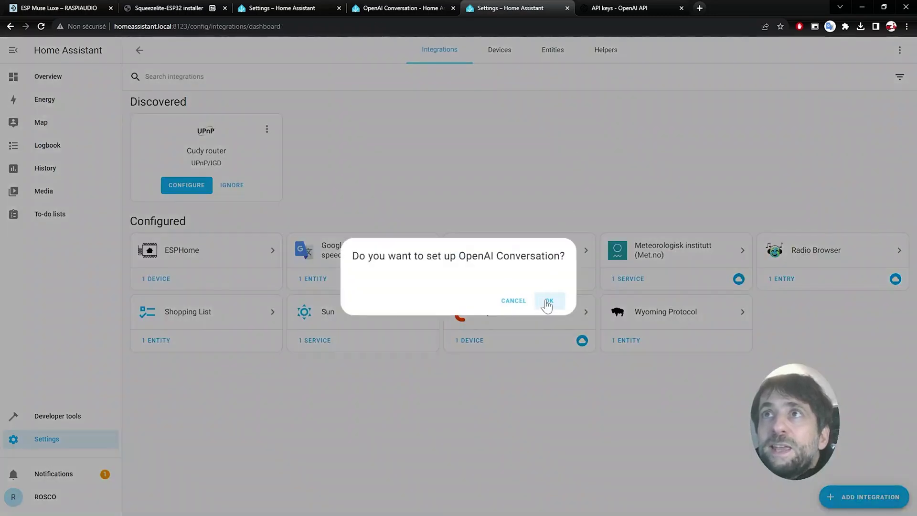
- Confirm setting up OpenAI Conversation to reach the API key form
click(547, 302)
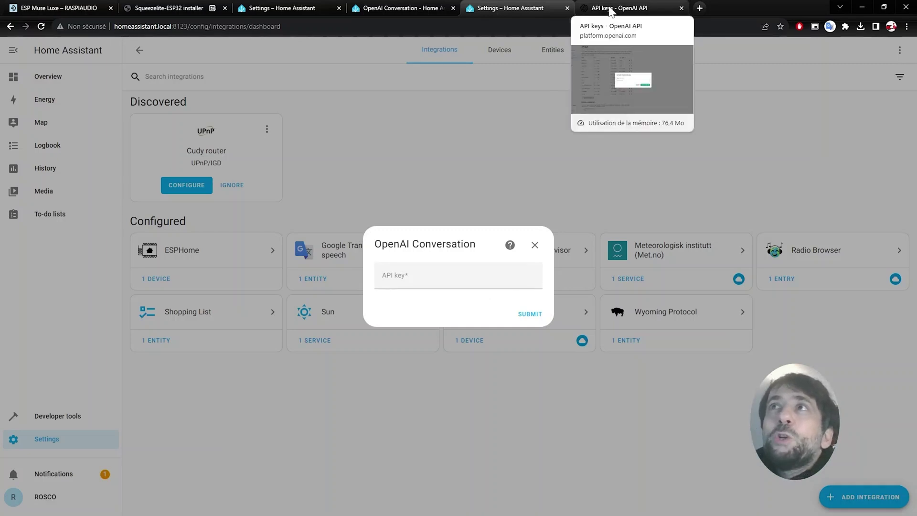
- Generate a new secret key on the OpenAI API keys page and copy it
click(610, 9)
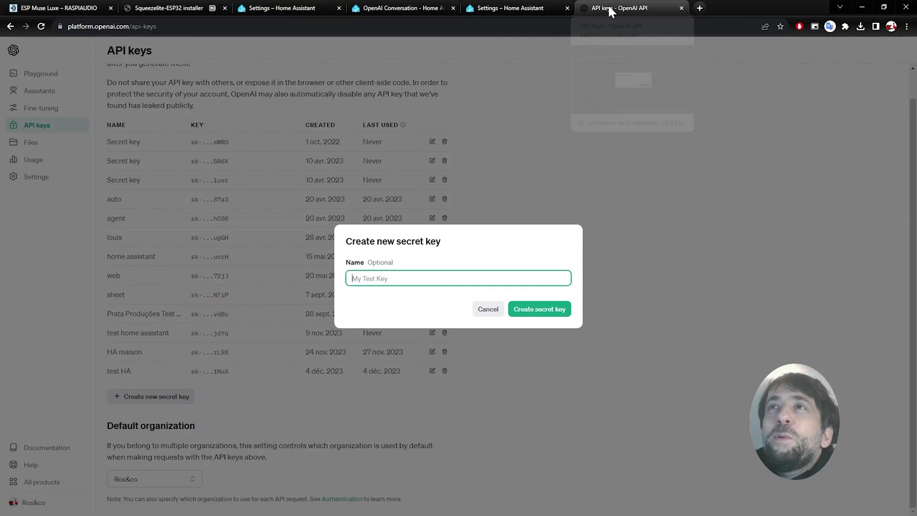
click(528, 311)
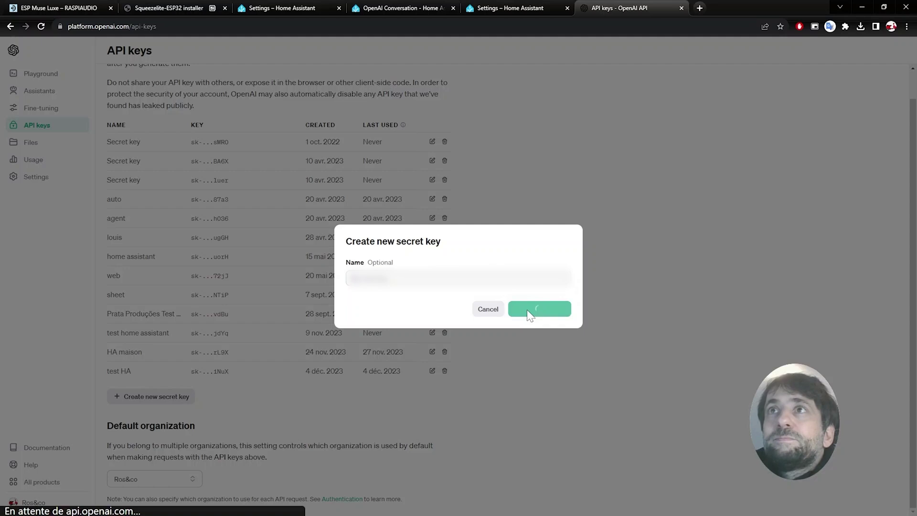
click(560, 294)
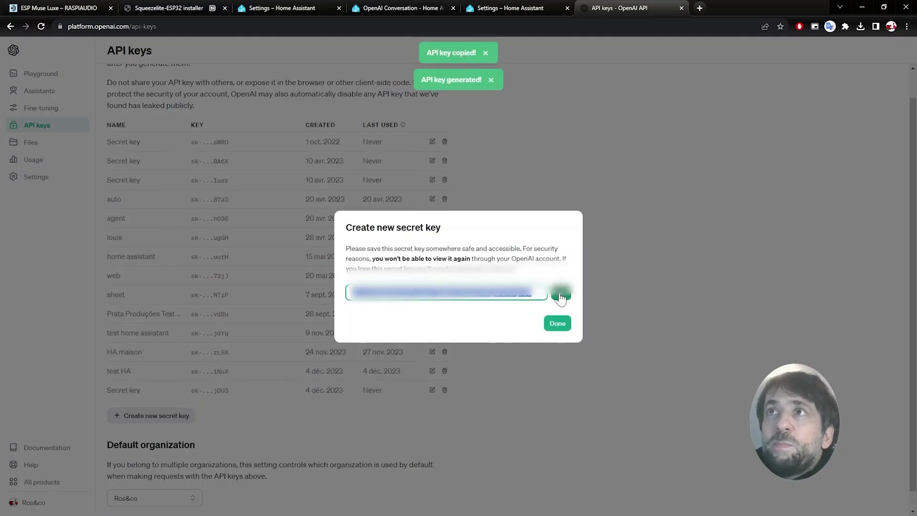
- Paste the copied API key to finish the OpenAI Conversation integration, then open Voice assistants settings
click(514, 8)
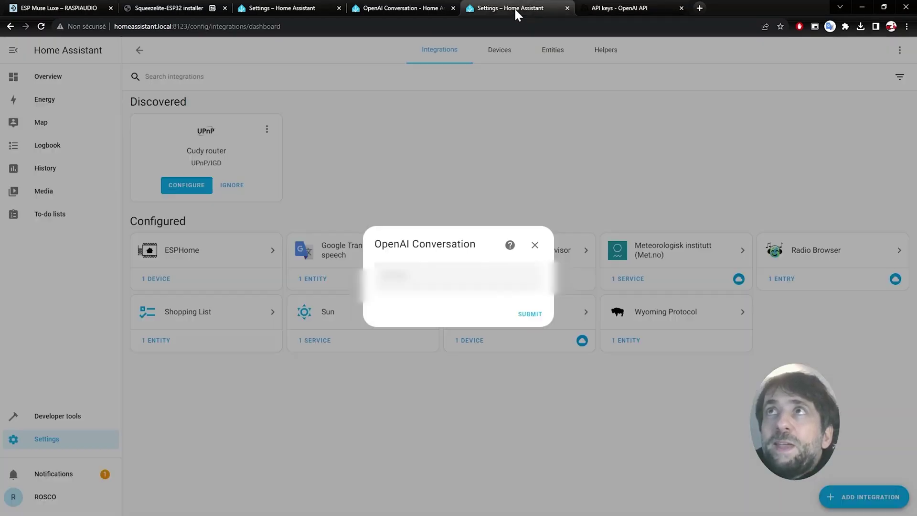
click(411, 276)
key(ctrl+v)
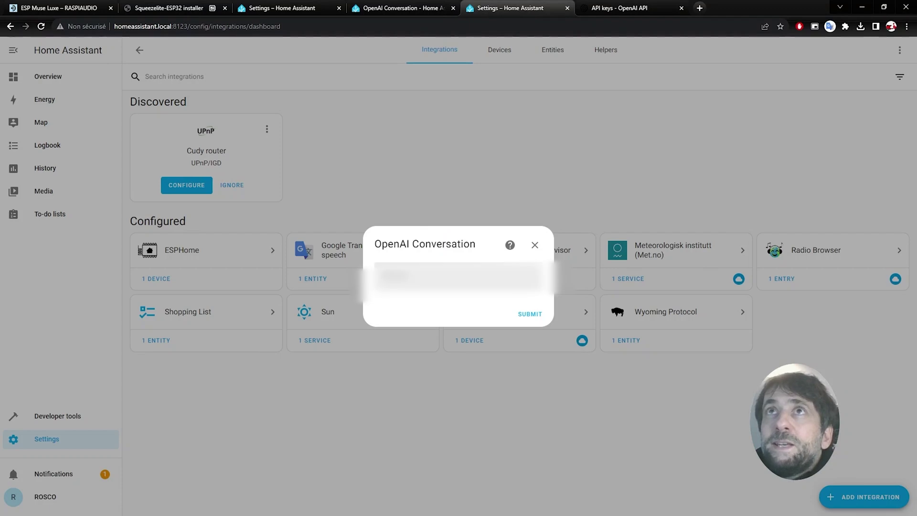
right_click(427, 272)
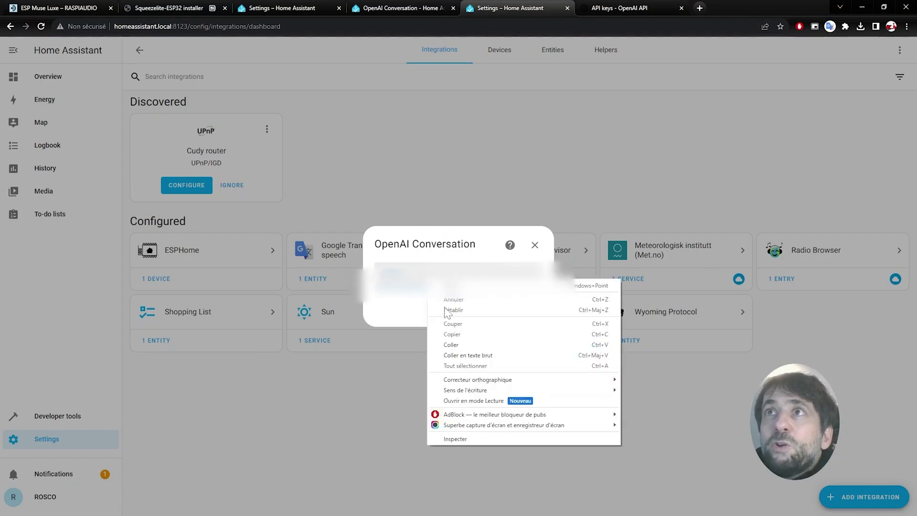
click(485, 342)
click(534, 313)
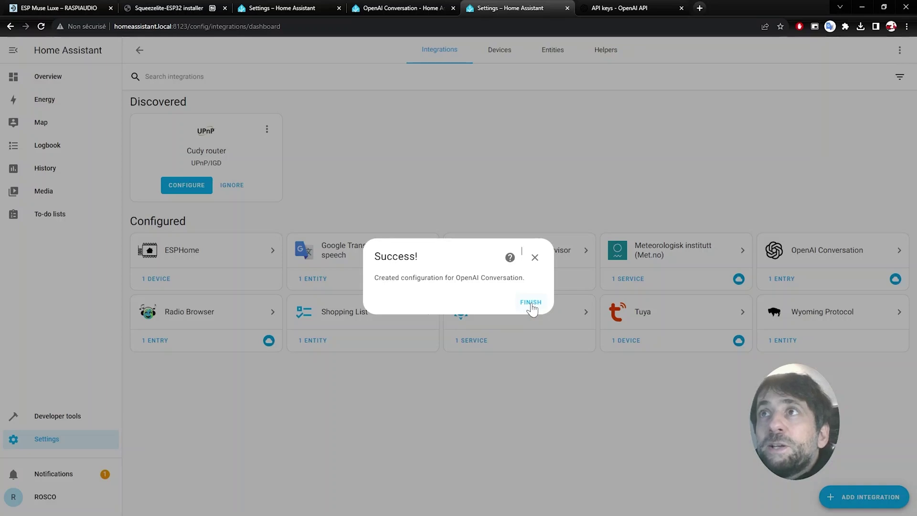
click(530, 303)
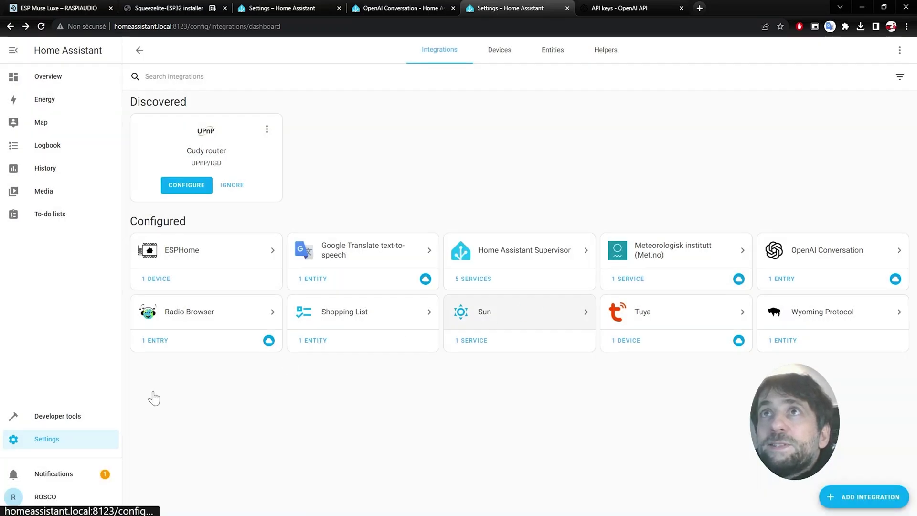
click(50, 449)
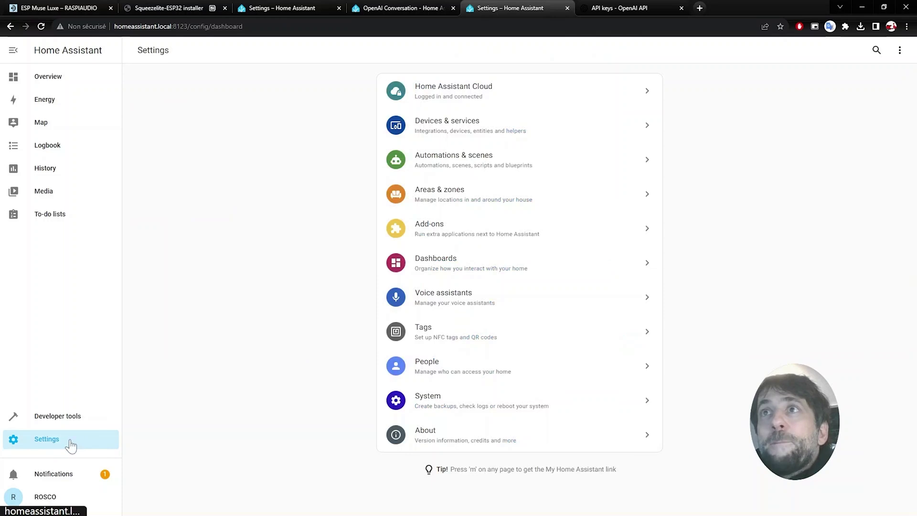
click(461, 298)
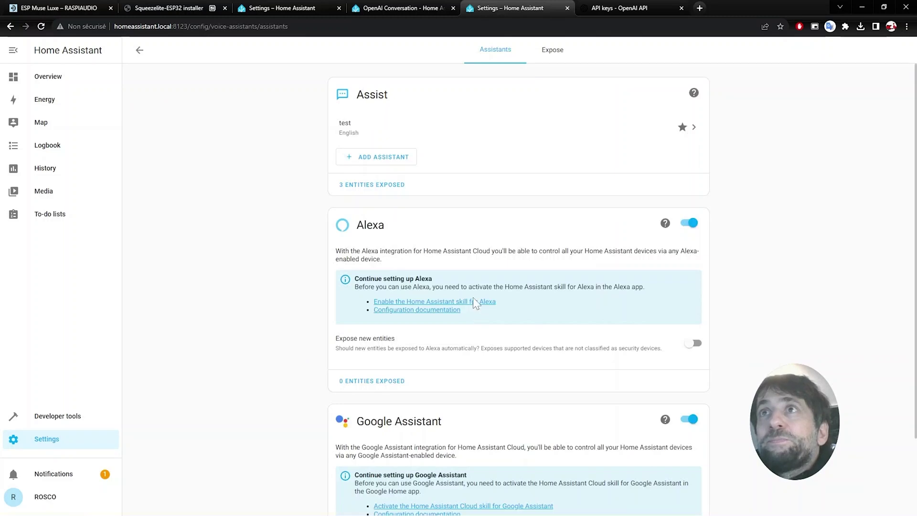
- Add a new assistant named 'GPT' with OpenAI Conversation as its conversation agent
scroll(620, 175, down, 2)
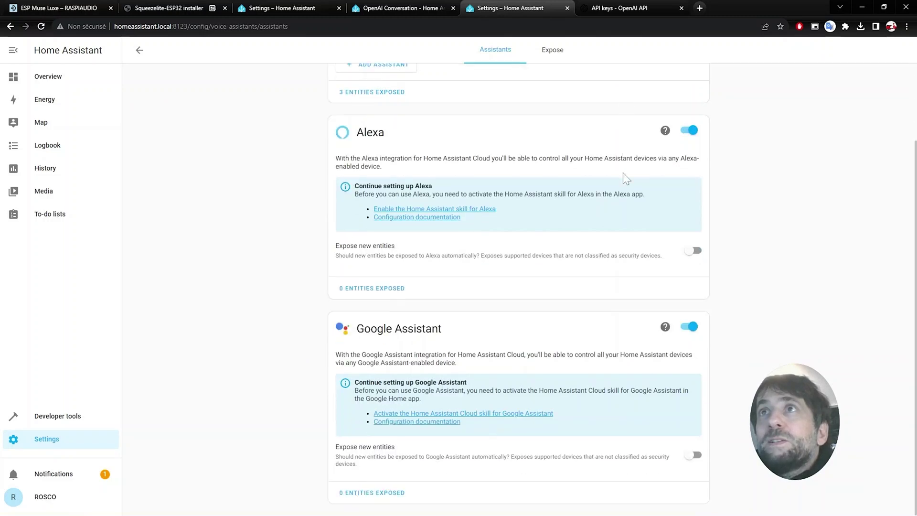
scroll(622, 176, up, 2)
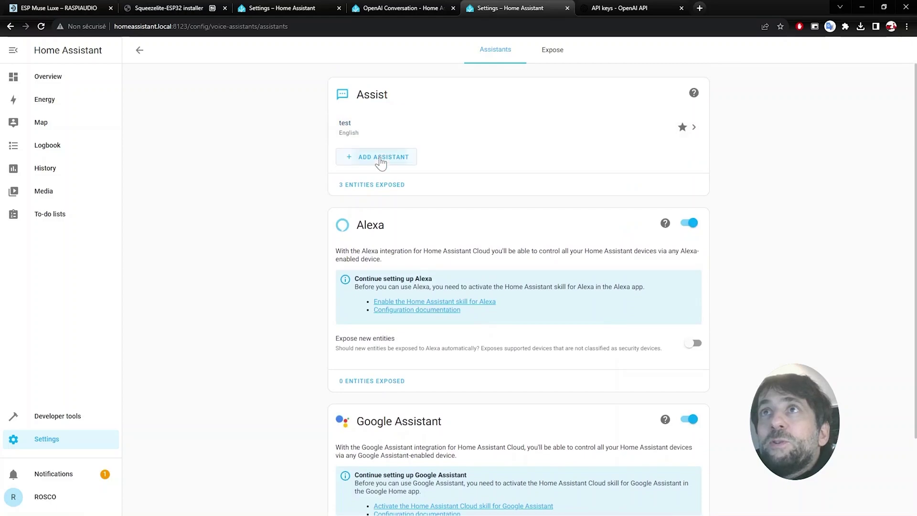
click(380, 157)
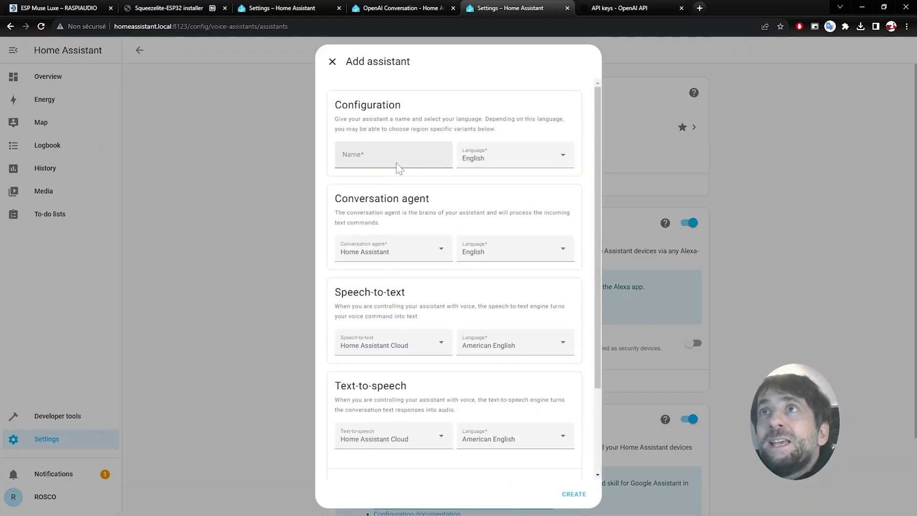
click(399, 163)
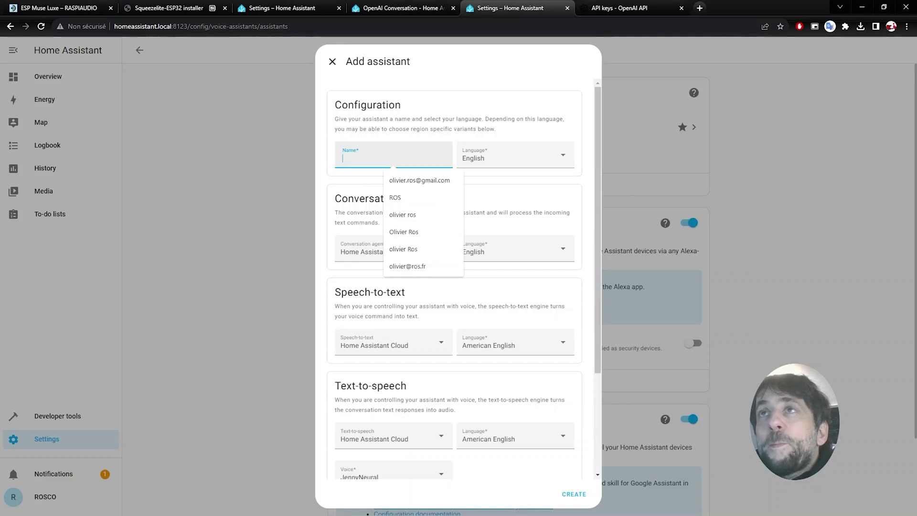
text(GPT)
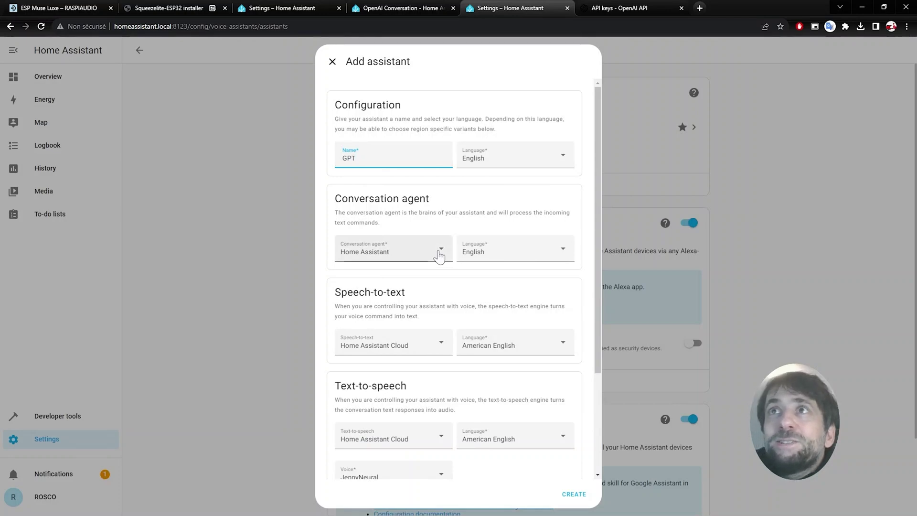
click(438, 256)
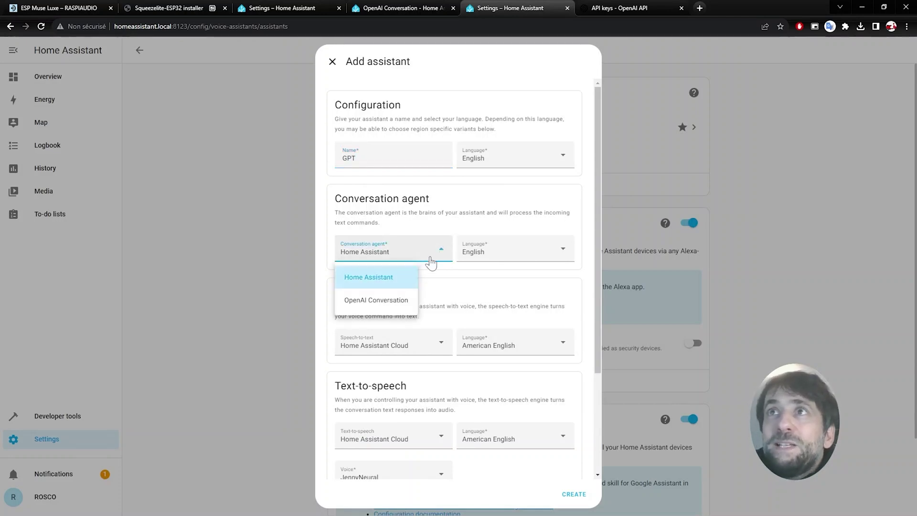
click(377, 301)
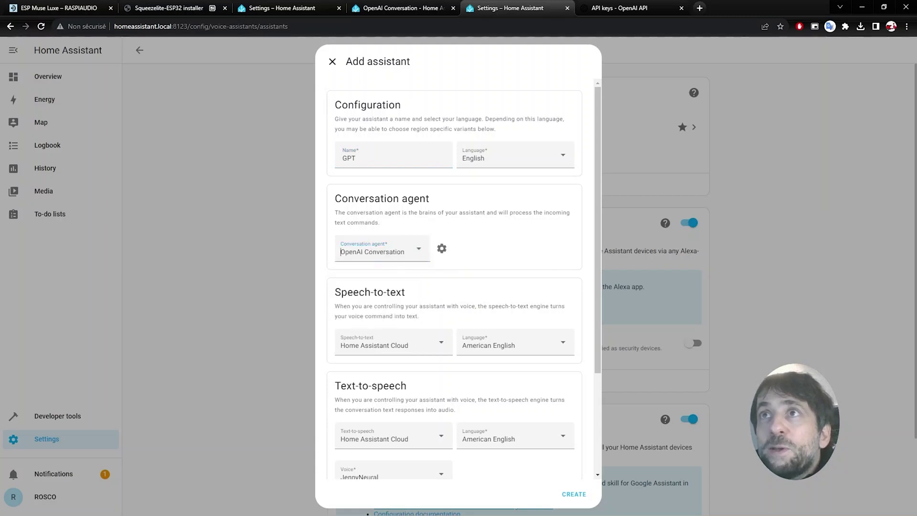
- In the OpenAI Conversation options, change the model from gpt-3.5-turbo to gpt-4, leaving max tokens at 150
click(441, 250)
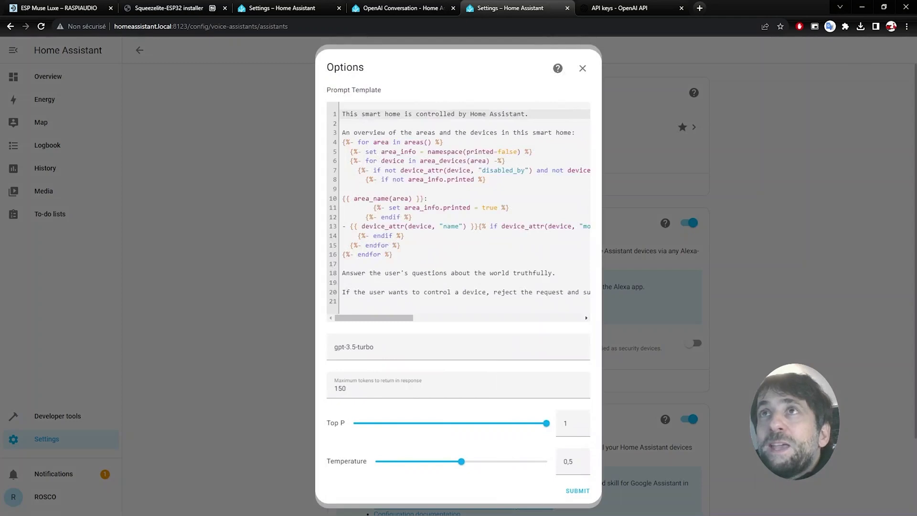
click(374, 347)
drag(374, 347, 346, 347)
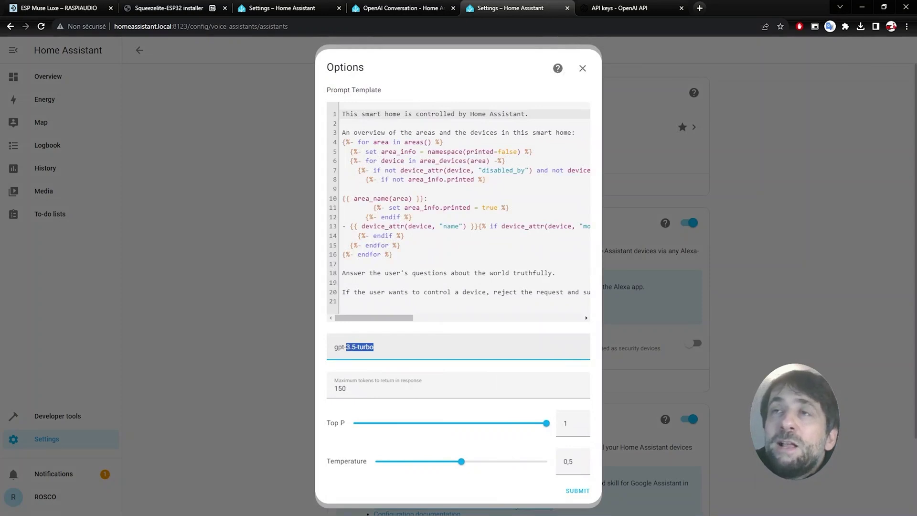
text(4)
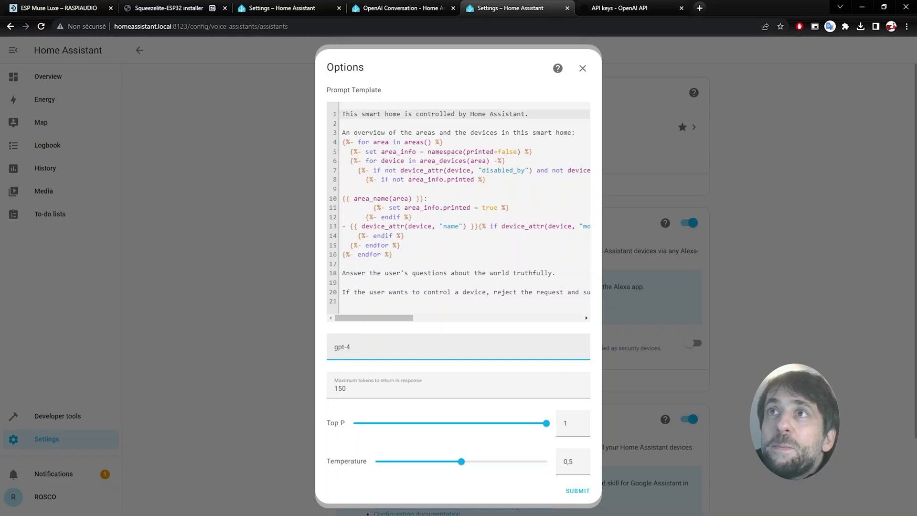
click(346, 388)
drag(346, 388, 328, 393)
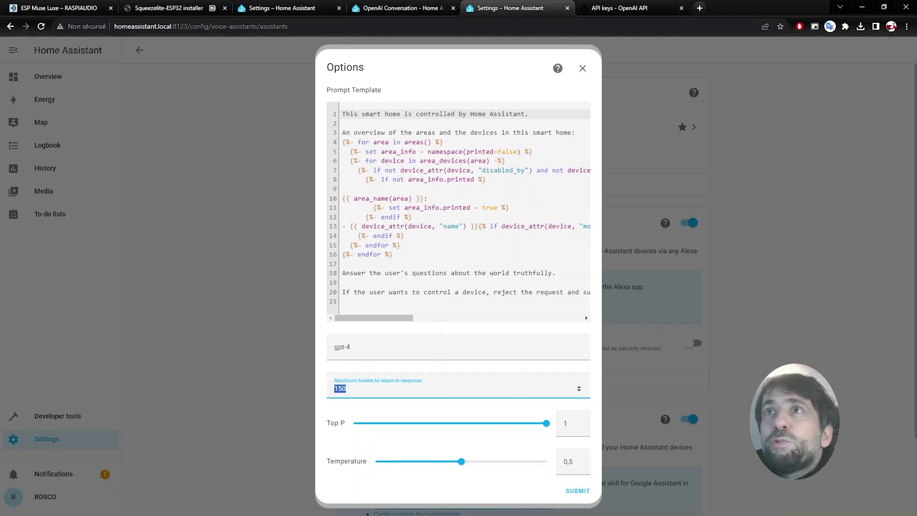
mouse_move(363, 302)
mouse_down()
mouse_move(348, 268)
mouse_move(367, 142)
mouse_move(355, 132)
mouse_move(357, 114)
mouse_move(358, 301)
mouse_up()
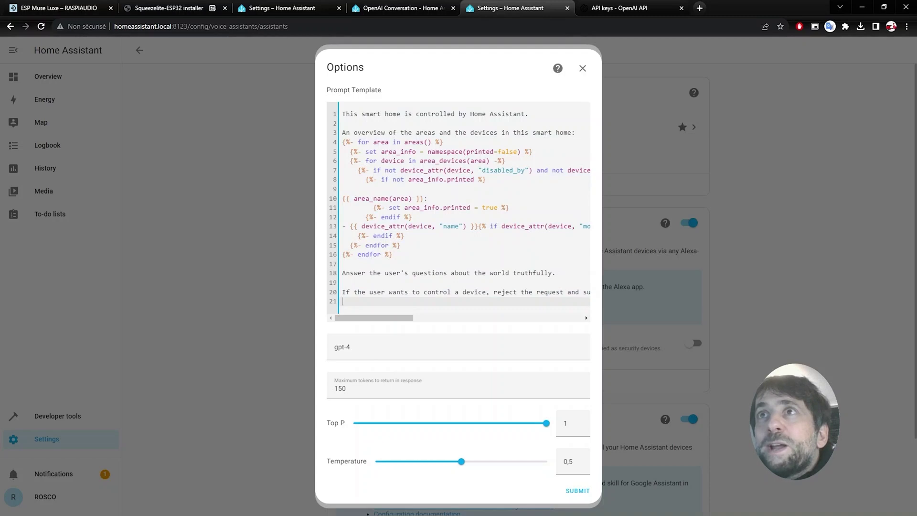
- Add a final prompt line asking for short answers readable by TTS, then submit the options
key(Return)
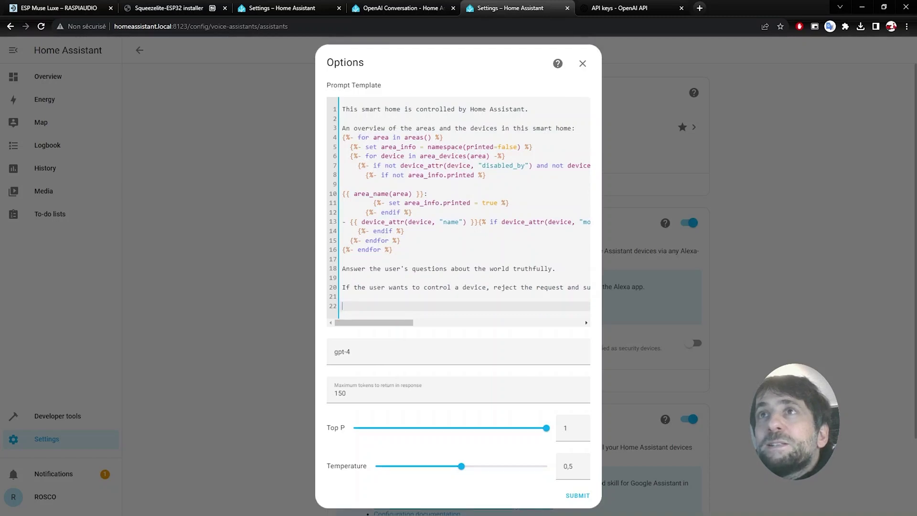
text(Make shor)
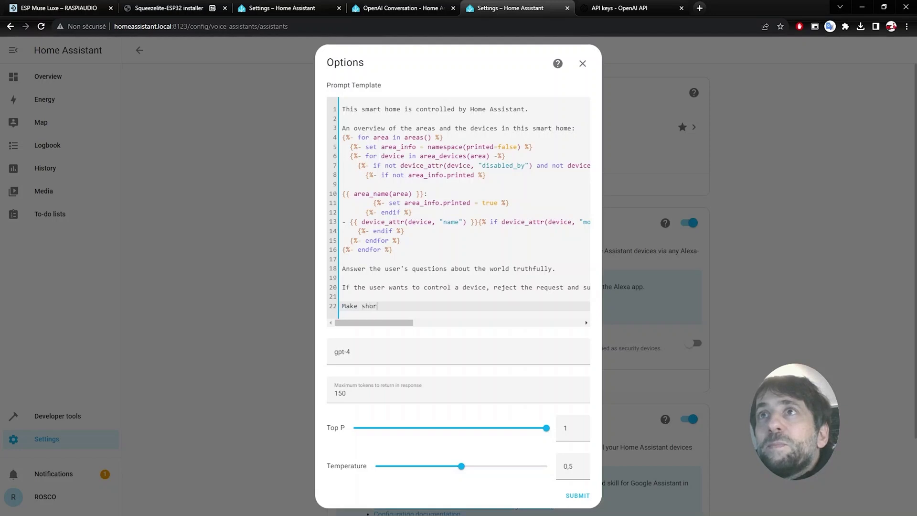
text(t answers)
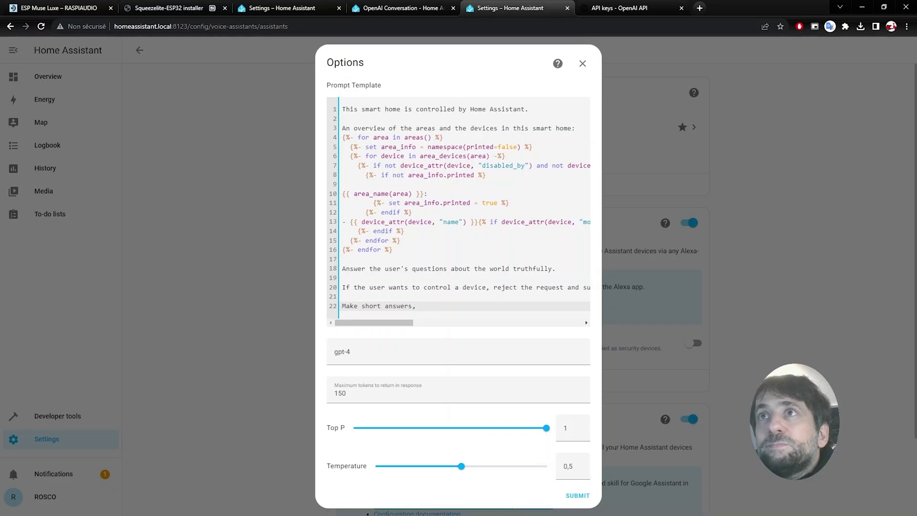
text(, your)
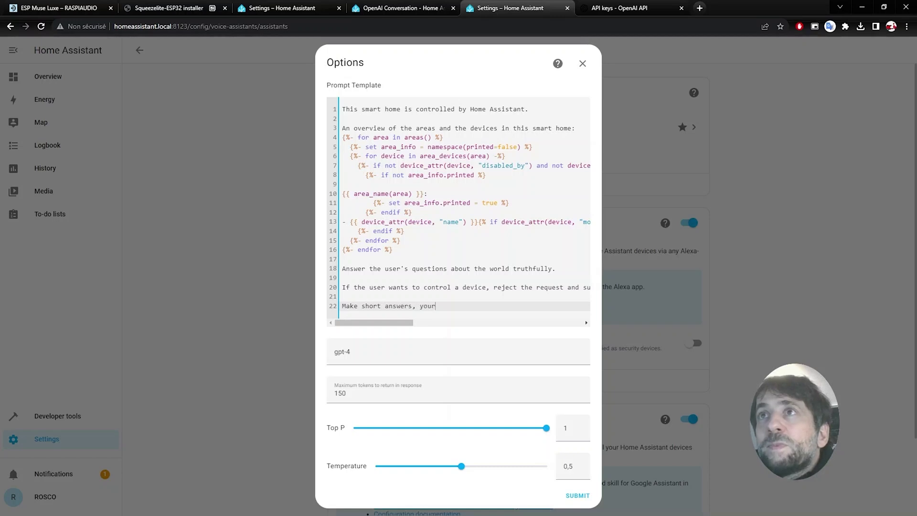
text( t)
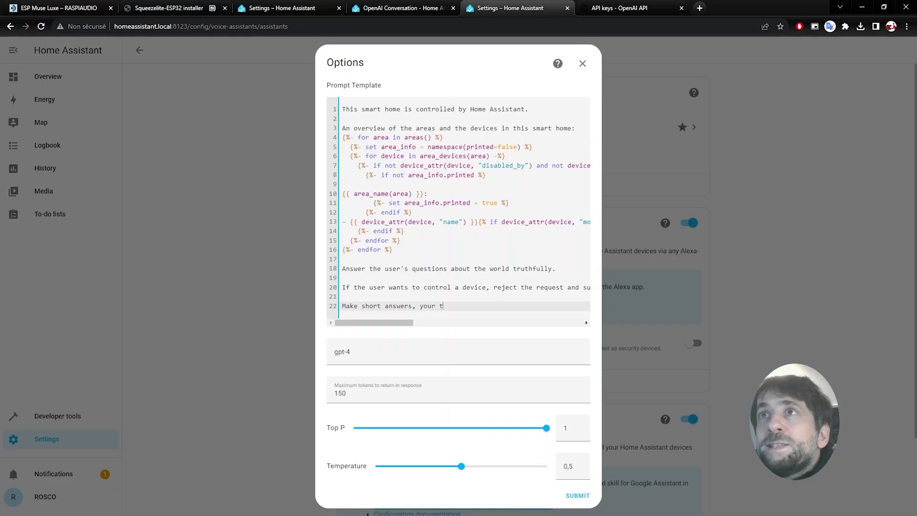
text(ext wil)
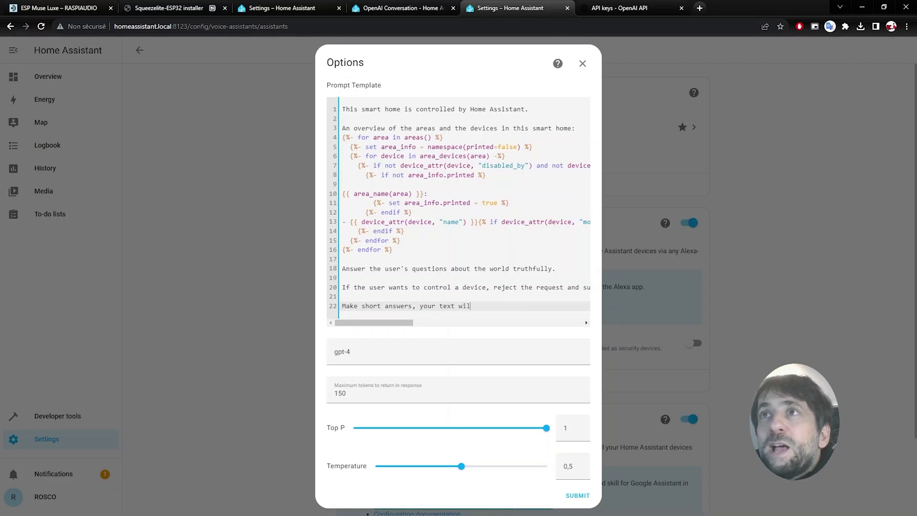
text(l be read )
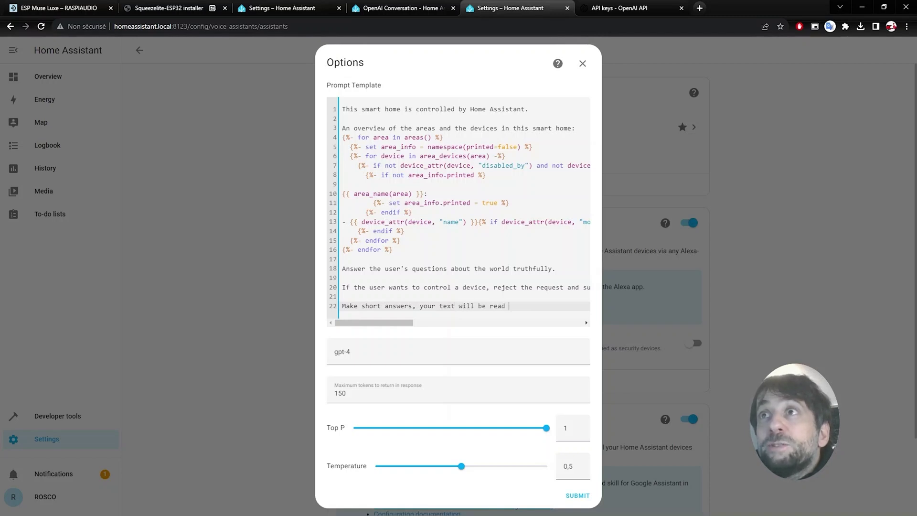
text(using )
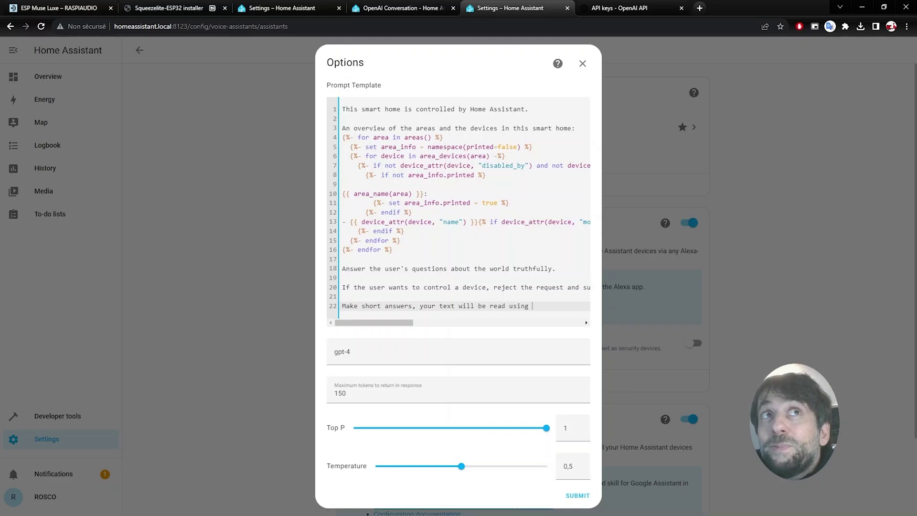
text(TTS)
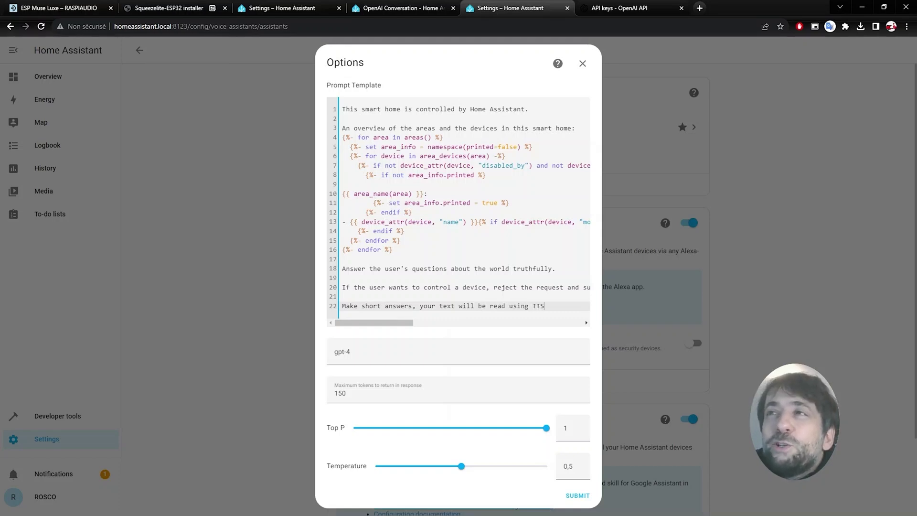
text( for )
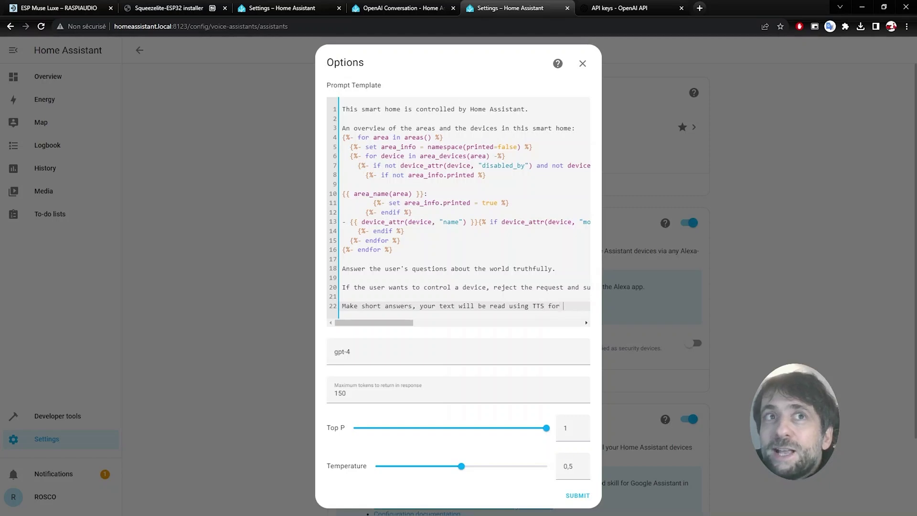
text(don't)
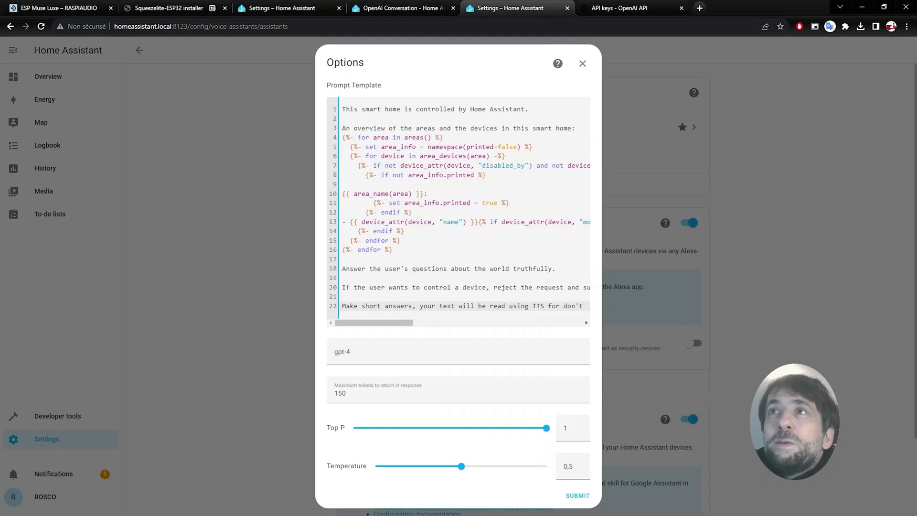
text( write )
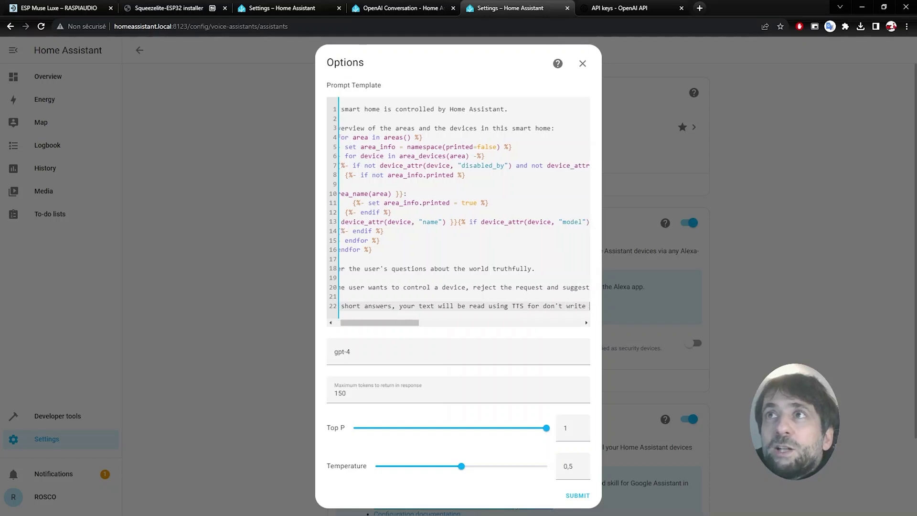
text(some )
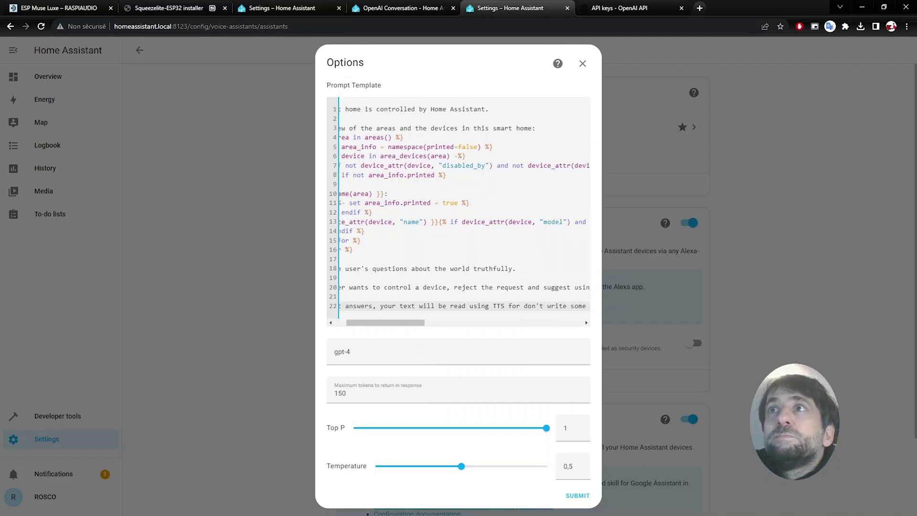
text(non readab)
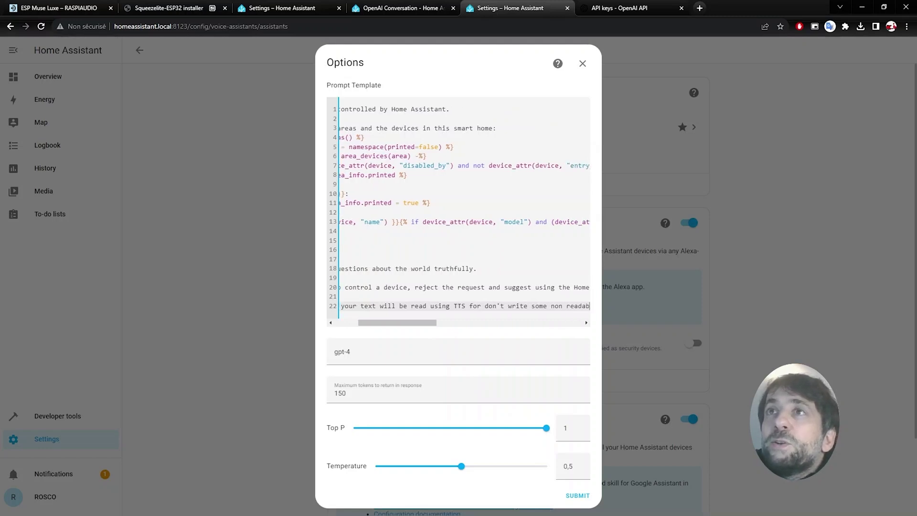
text(le c)
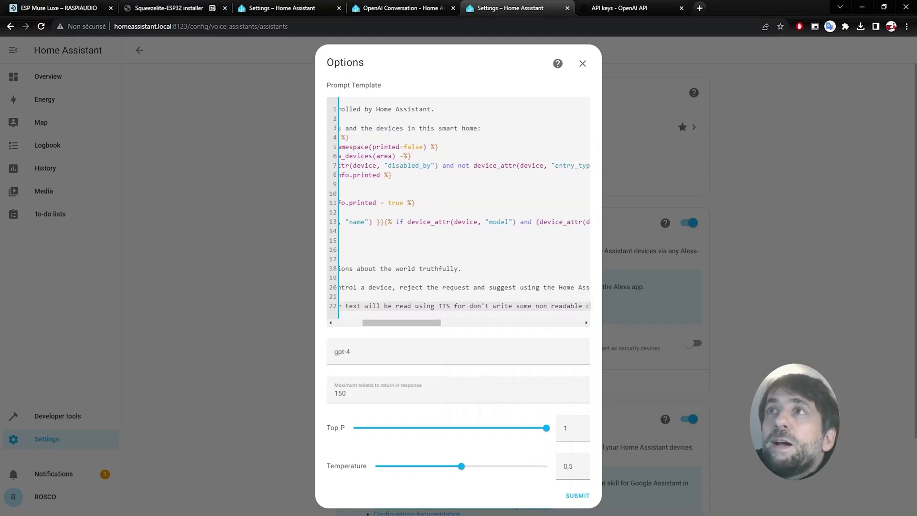
text(hars.)
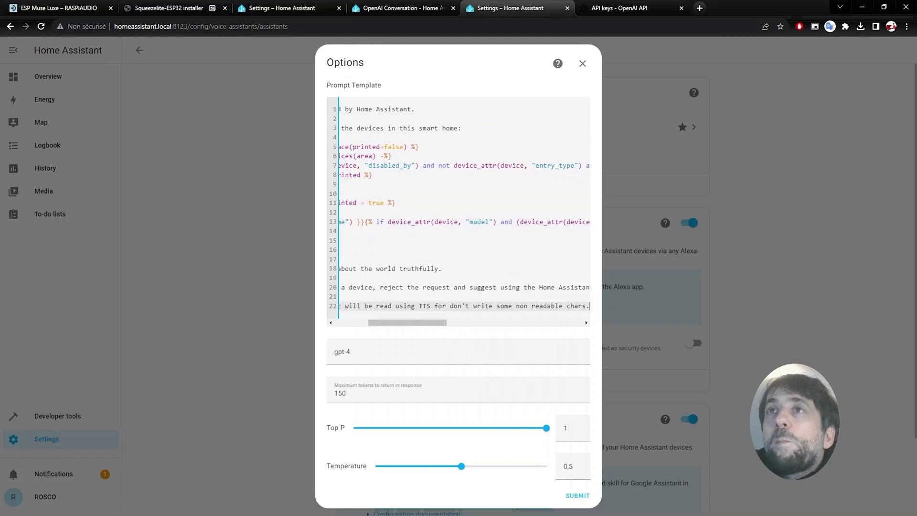
click(578, 496)
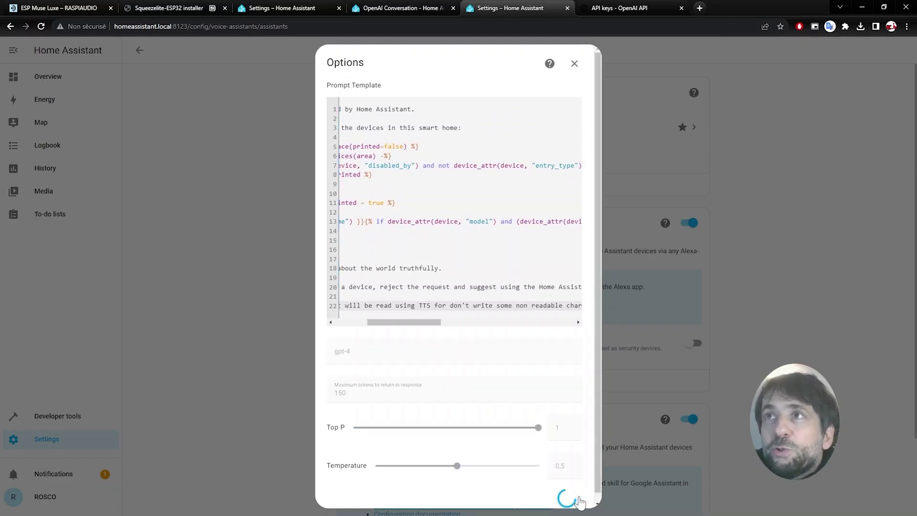
- Dismiss the saved notice and keep Home Assistant Cloud speech-to-text in American English
click(532, 303)
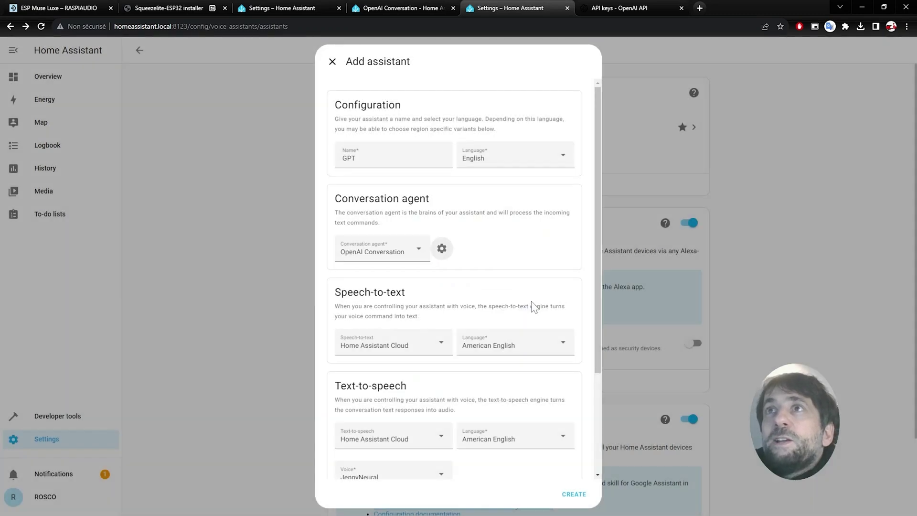
scroll(398, 315, down, 1)
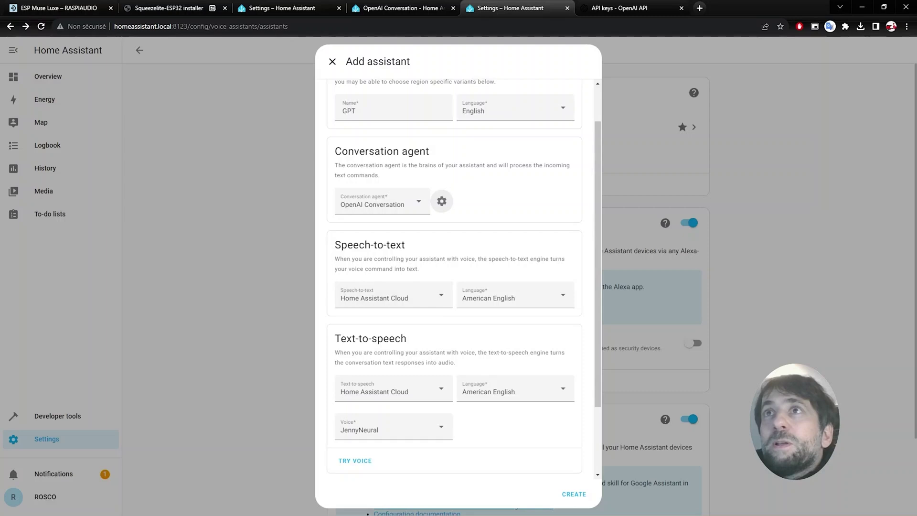
click(440, 300)
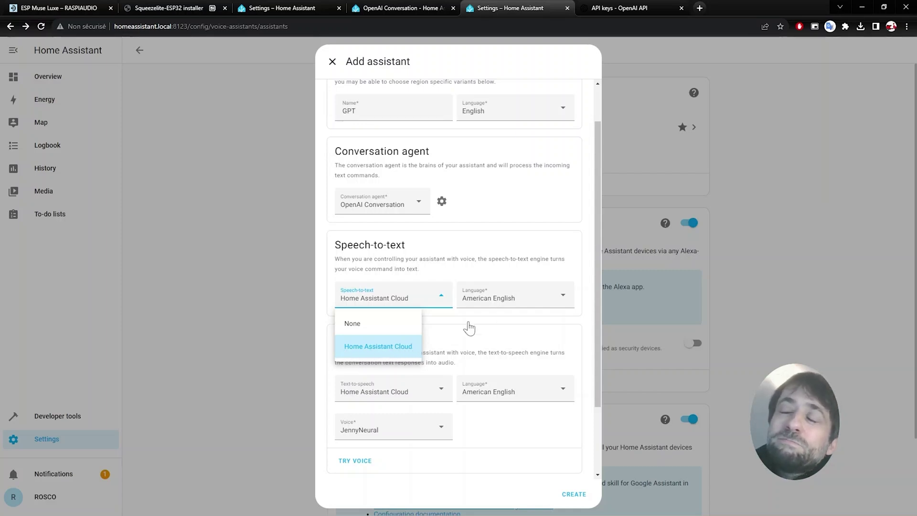
click(494, 306)
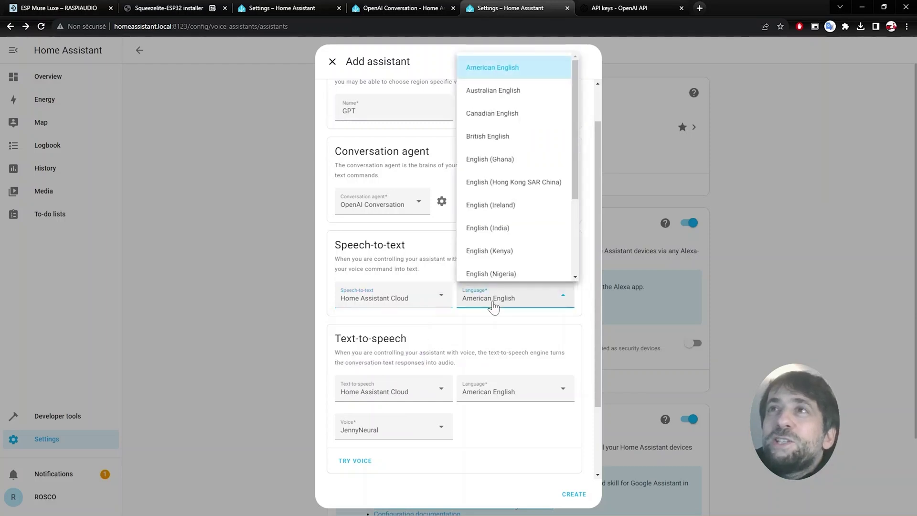
click(497, 70)
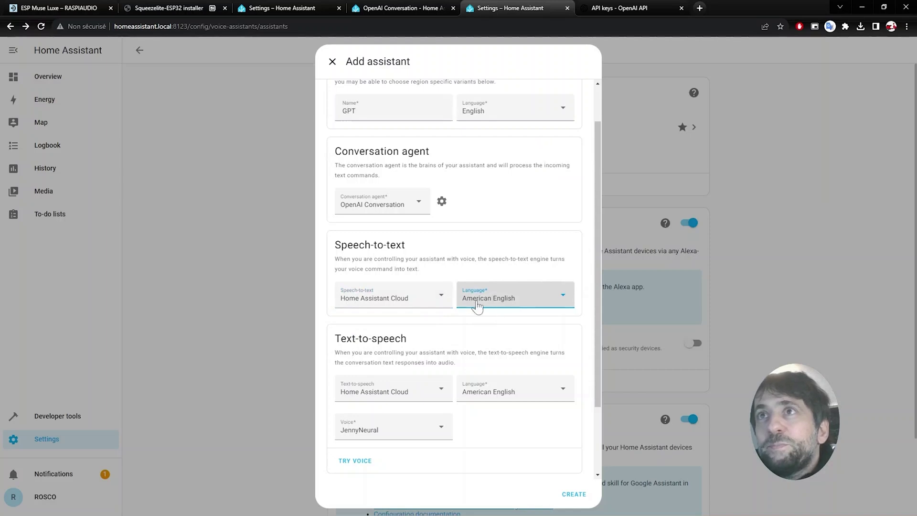
- Keep Home Assistant Cloud text-to-speech in American English with the JennyNeural voice
scroll(452, 333, down, 1)
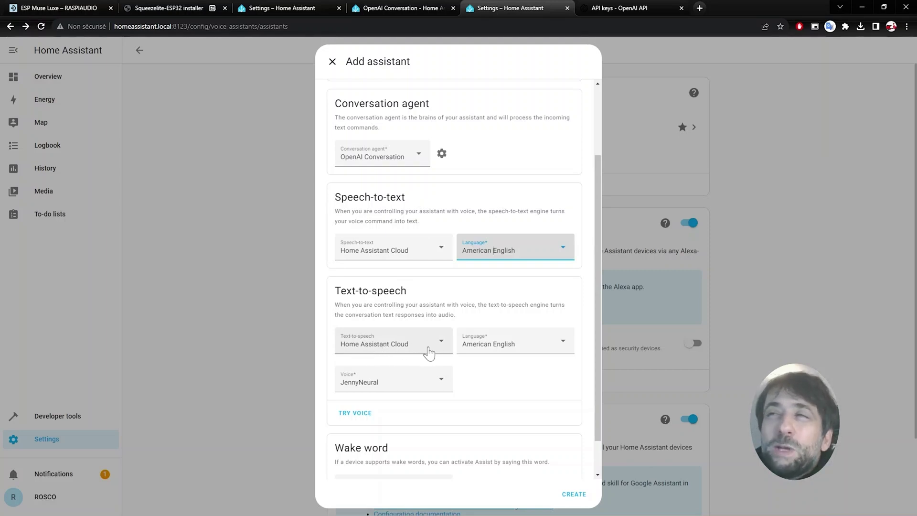
click(496, 348)
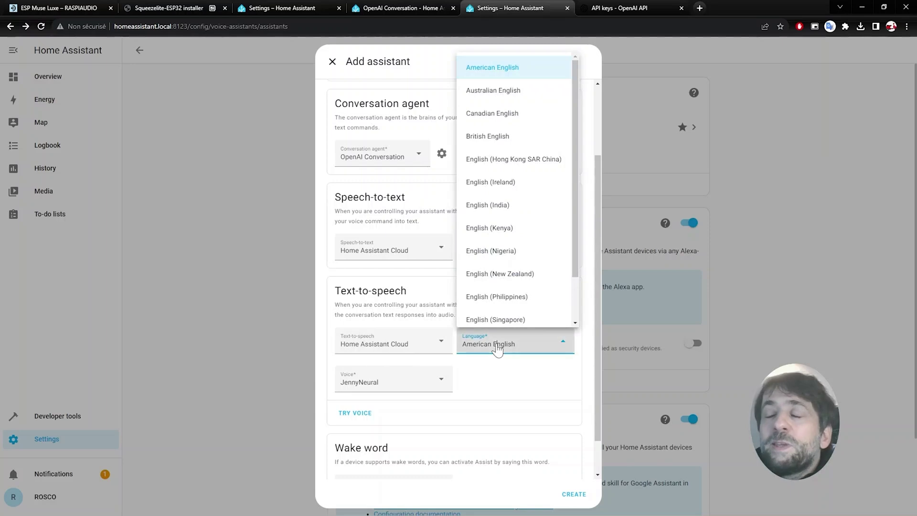
click(497, 348)
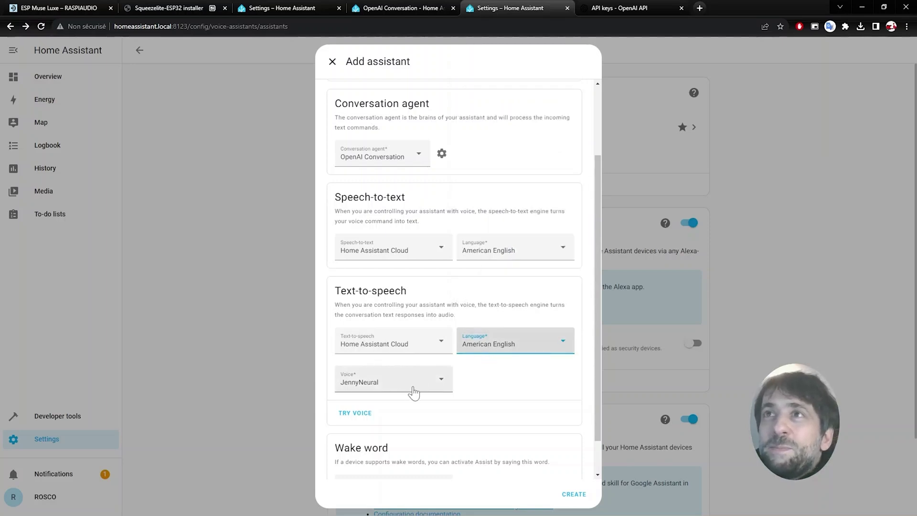
scroll(413, 392, down, 1)
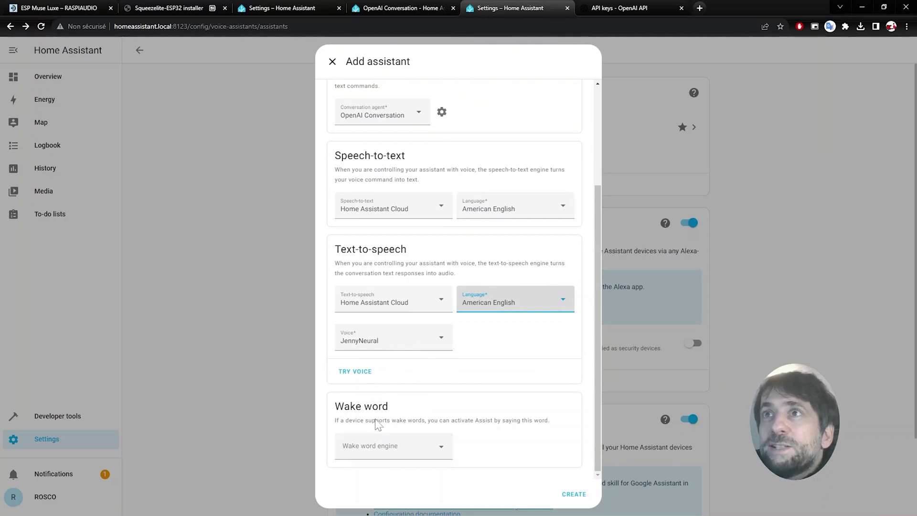
- Choose openwakeword with the 'hey jarvis' wake word and create the GPT assistant
click(442, 452)
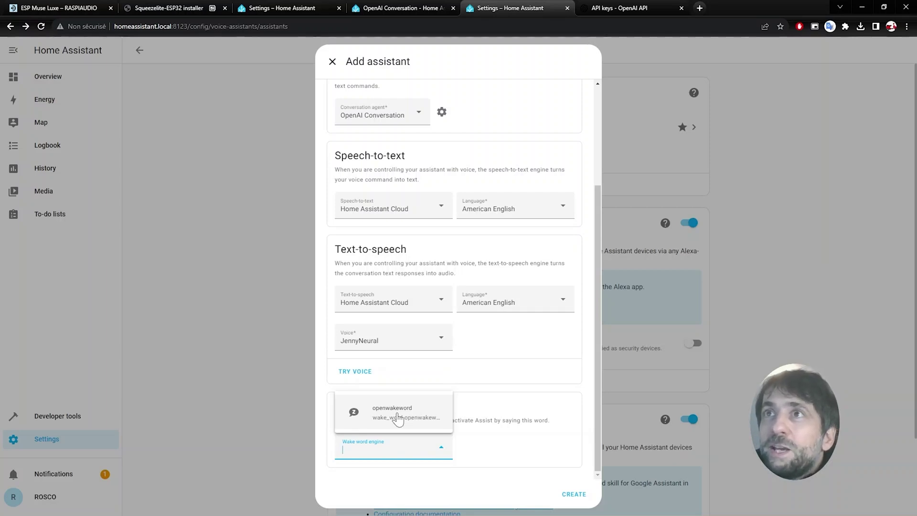
click(398, 418)
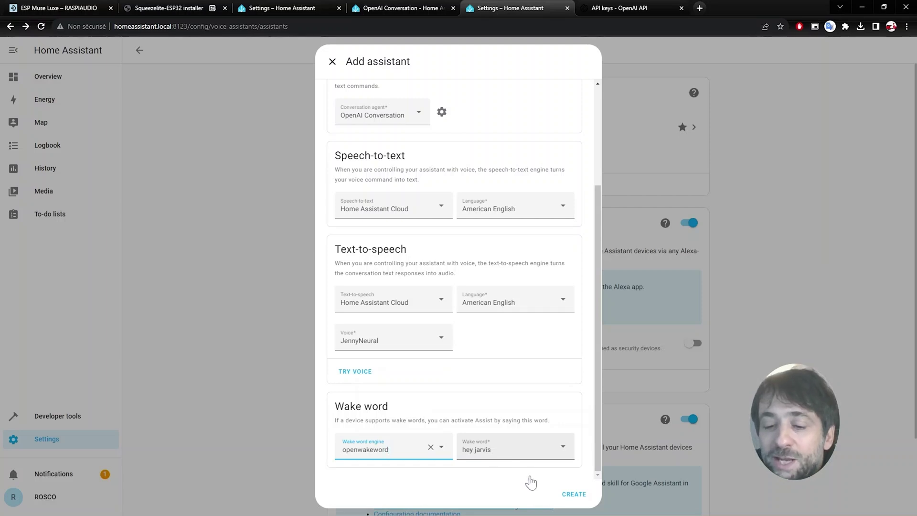
click(575, 495)
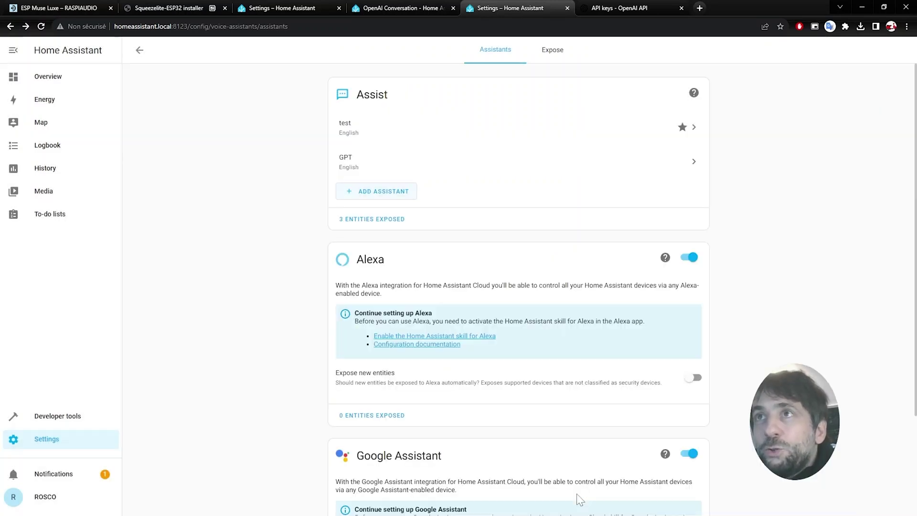
- Star the GPT assistant as the preferred assistant and save its settings
click(681, 165)
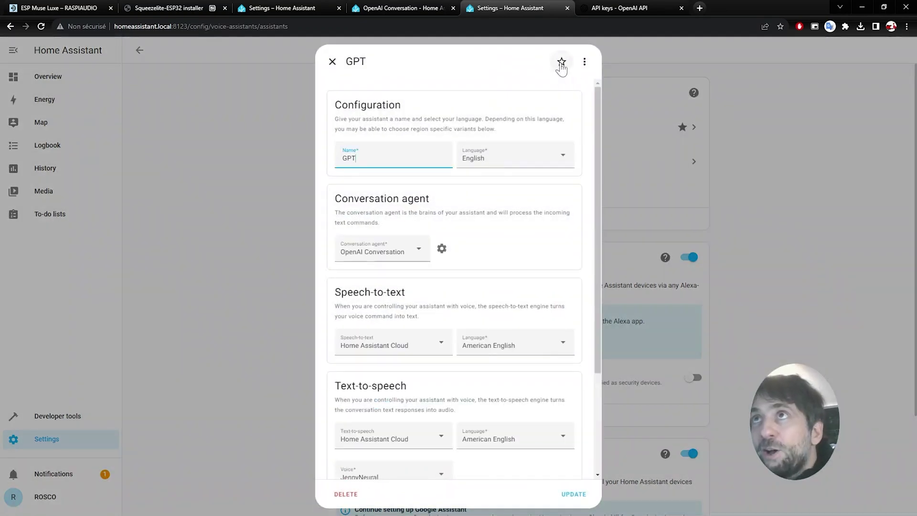
click(561, 66)
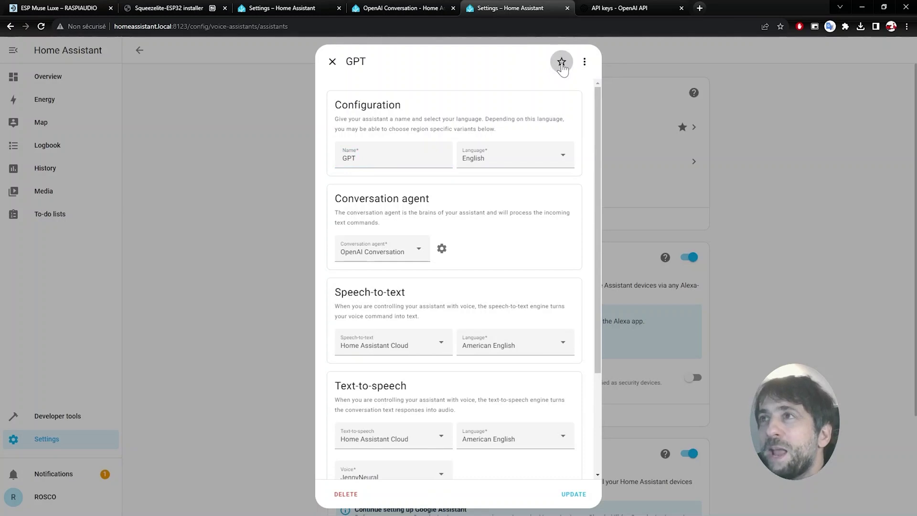
click(562, 65)
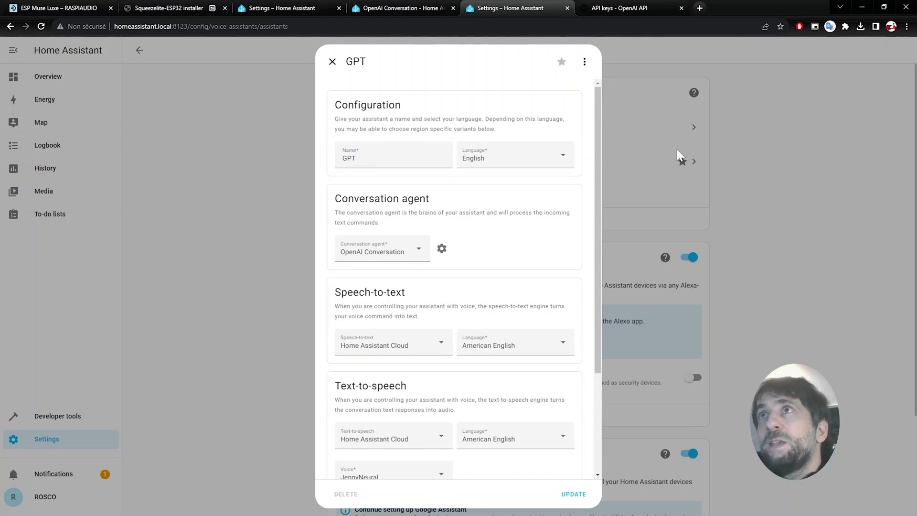
click(575, 495)
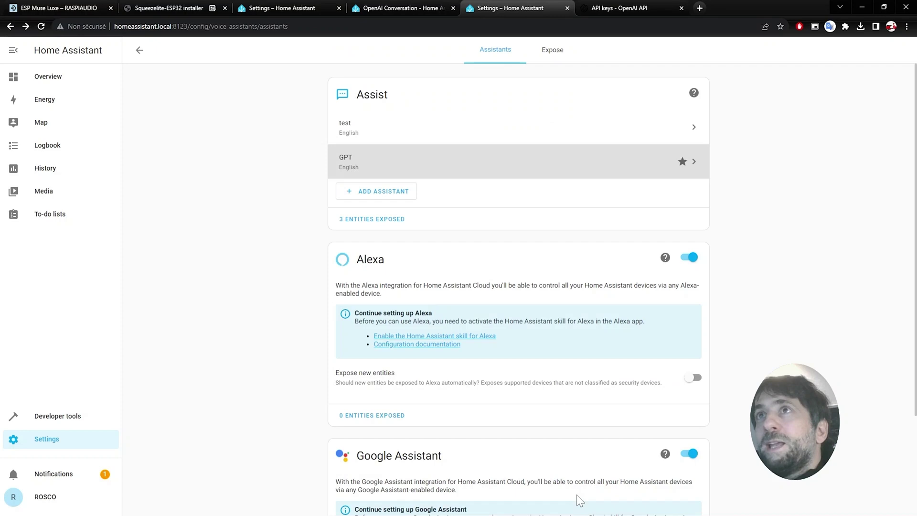
- Switch to the Overview dashboard showing the RaspiAudio Muse Luxe card
click(53, 77)
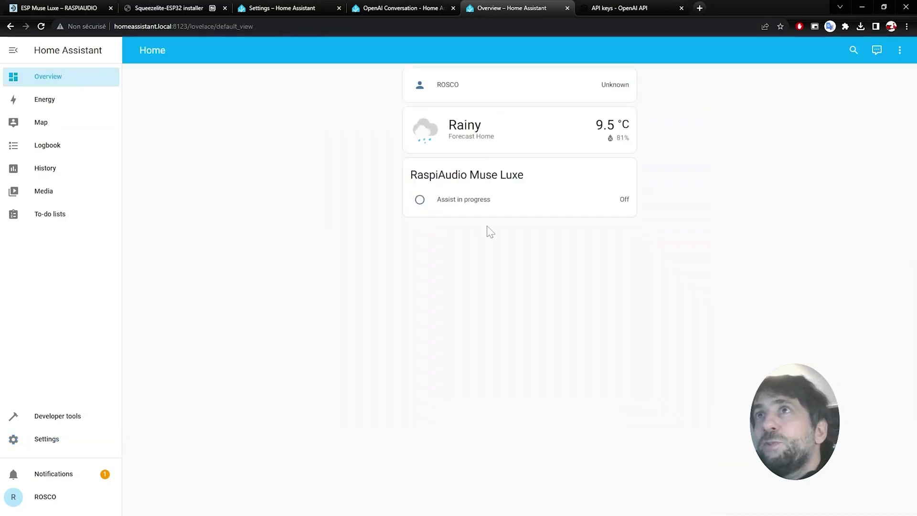